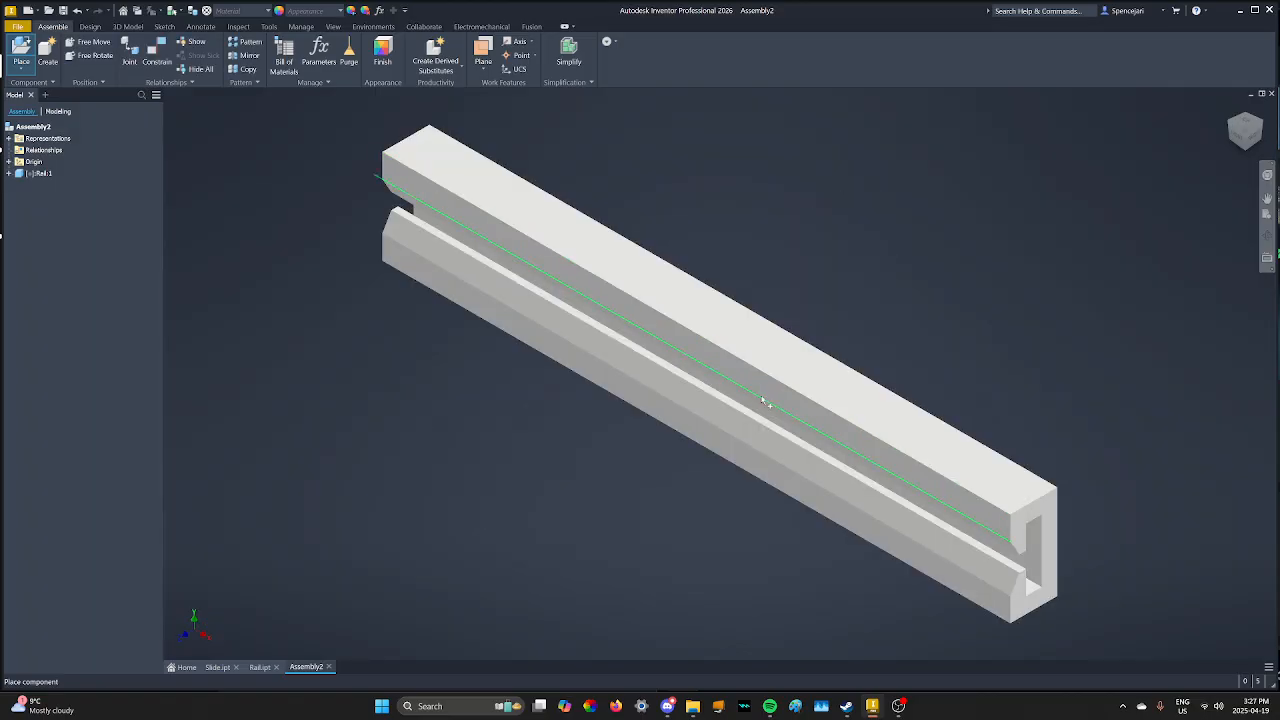
- Place a single copy of Slide.ipt into the assembly beside the rail
{"action": "scroll", "coordinate": [578, 344], "scroll_direction": "down", "scroll_amount": 3}
{"action": "scroll", "coordinate": [346, 225], "scroll_direction": "up", "scroll_amount": 5}
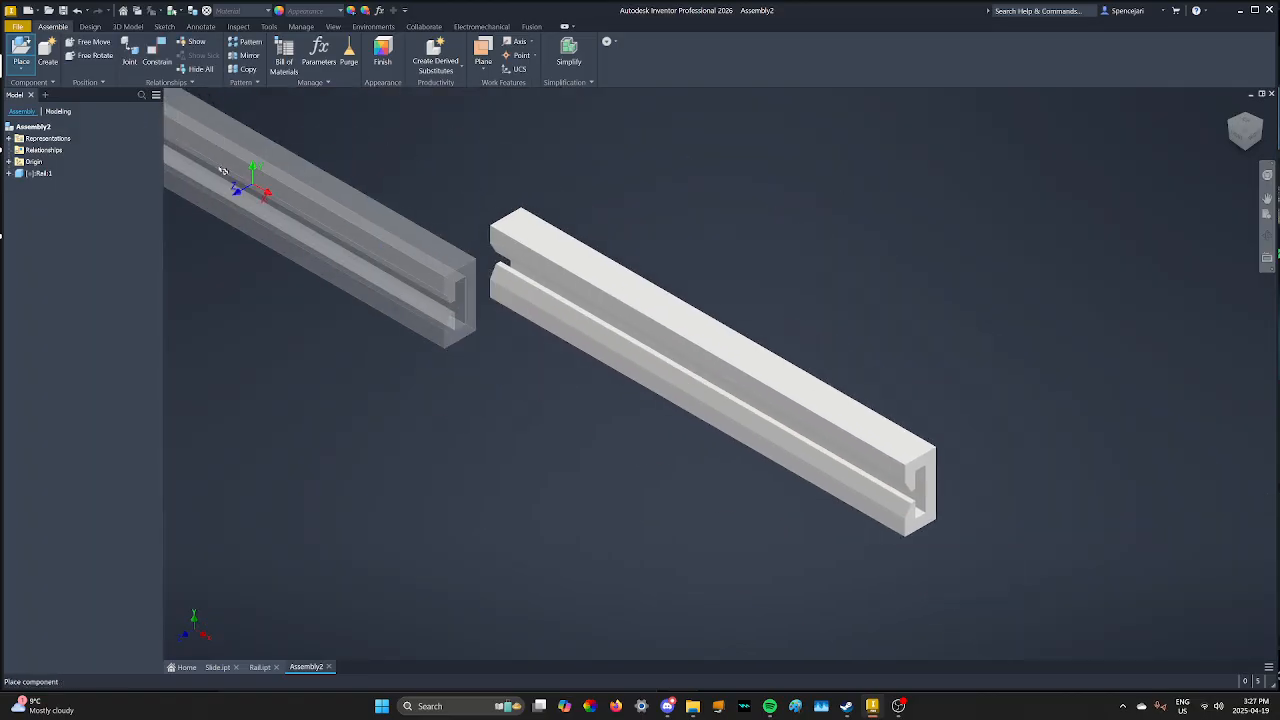
{"action": "left_click", "coordinate": [21, 50]}
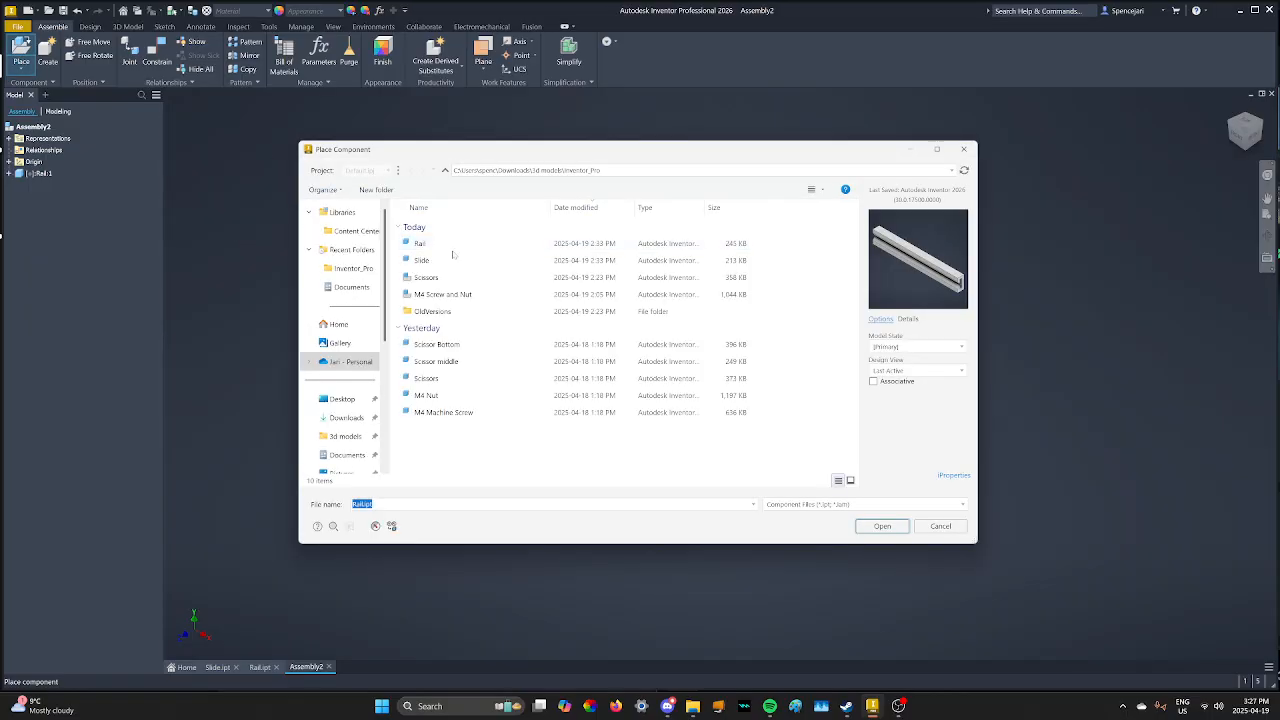
{"action": "left_click", "coordinate": [450, 260]}
{"action": "left_click", "coordinate": [883, 527]}
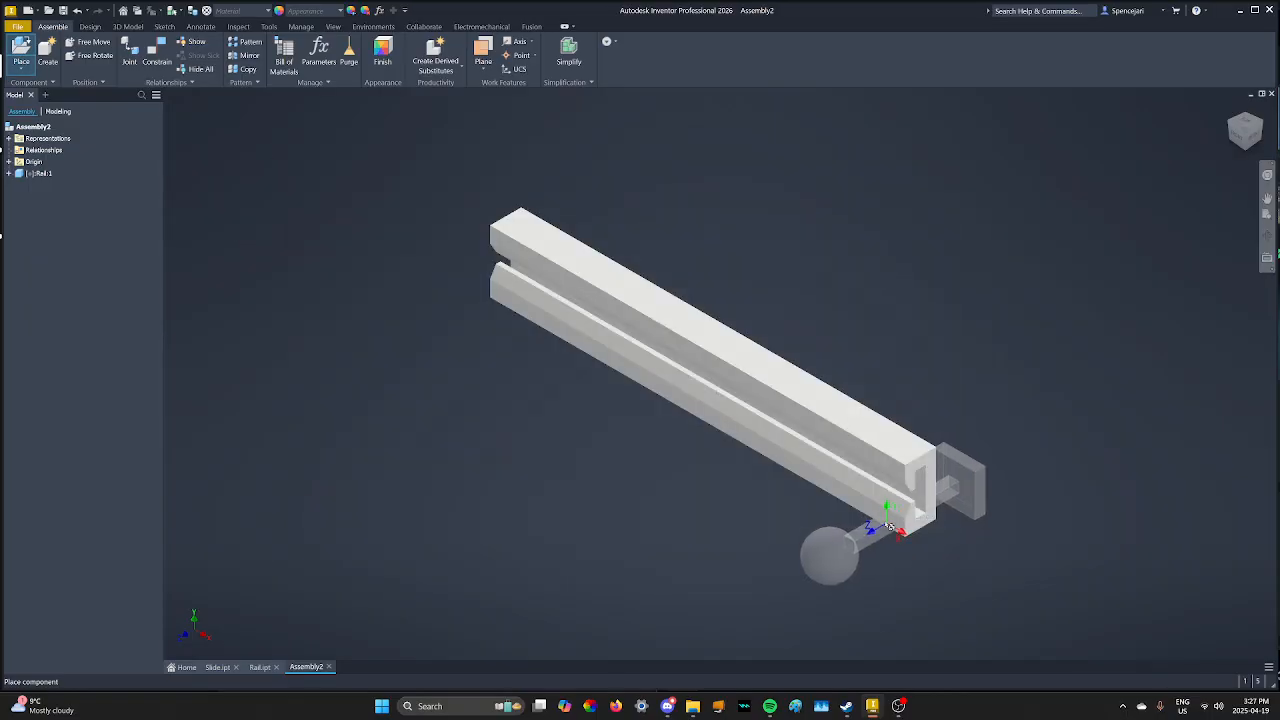
{"action": "left_click", "coordinate": [482, 488]}
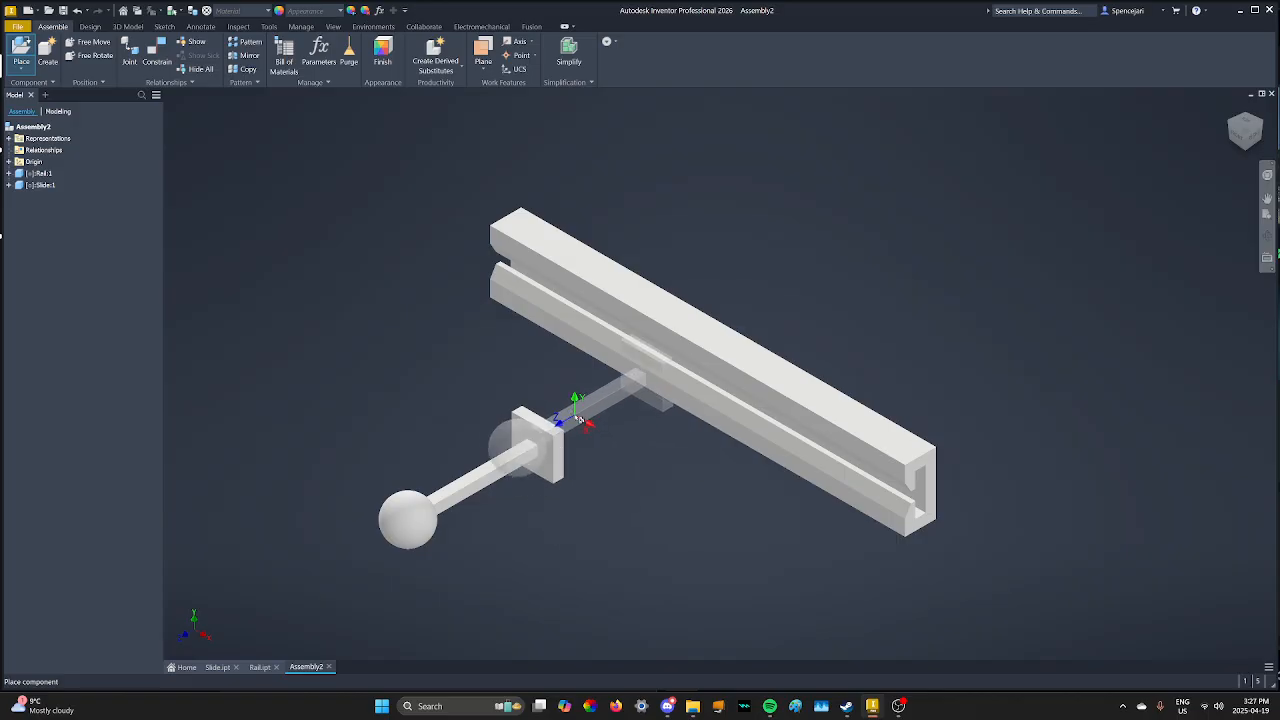
{"action": "key", "text": "Escape"}
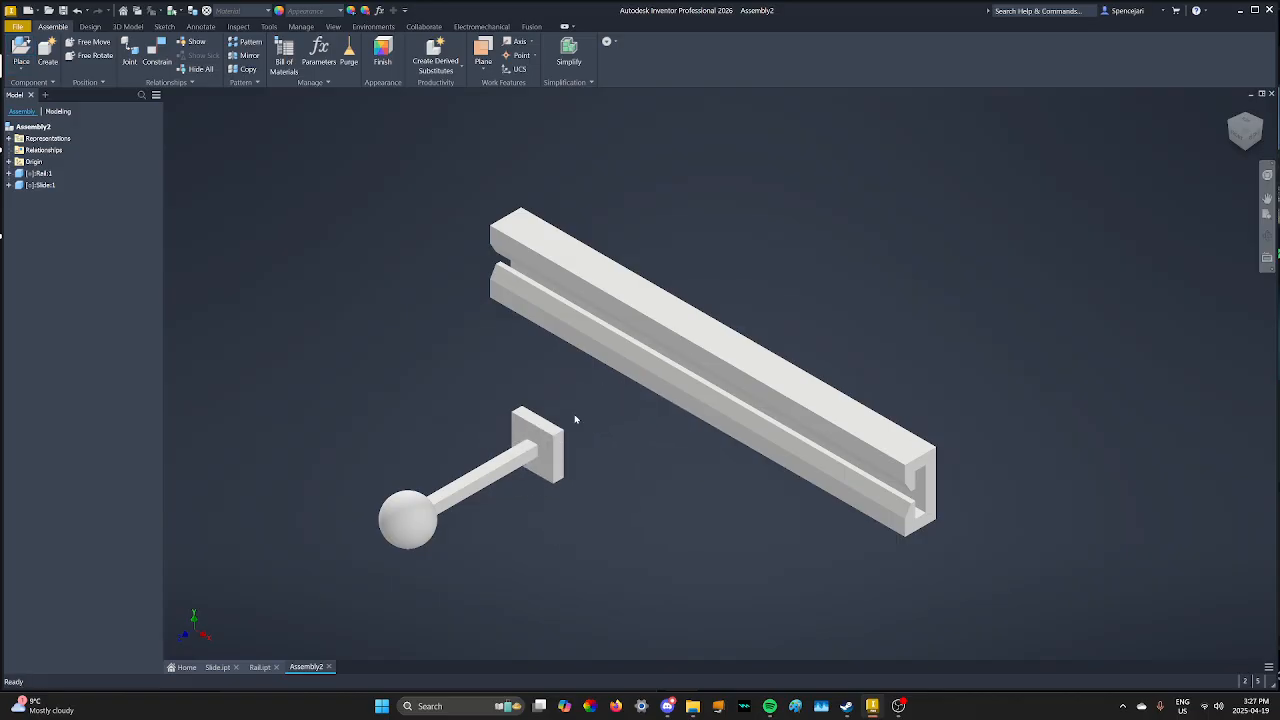
- Mate the slide plate's top edge to the edge along the rail's slot, then drag-test the slide
{"action": "left_click", "coordinate": [159, 57]}
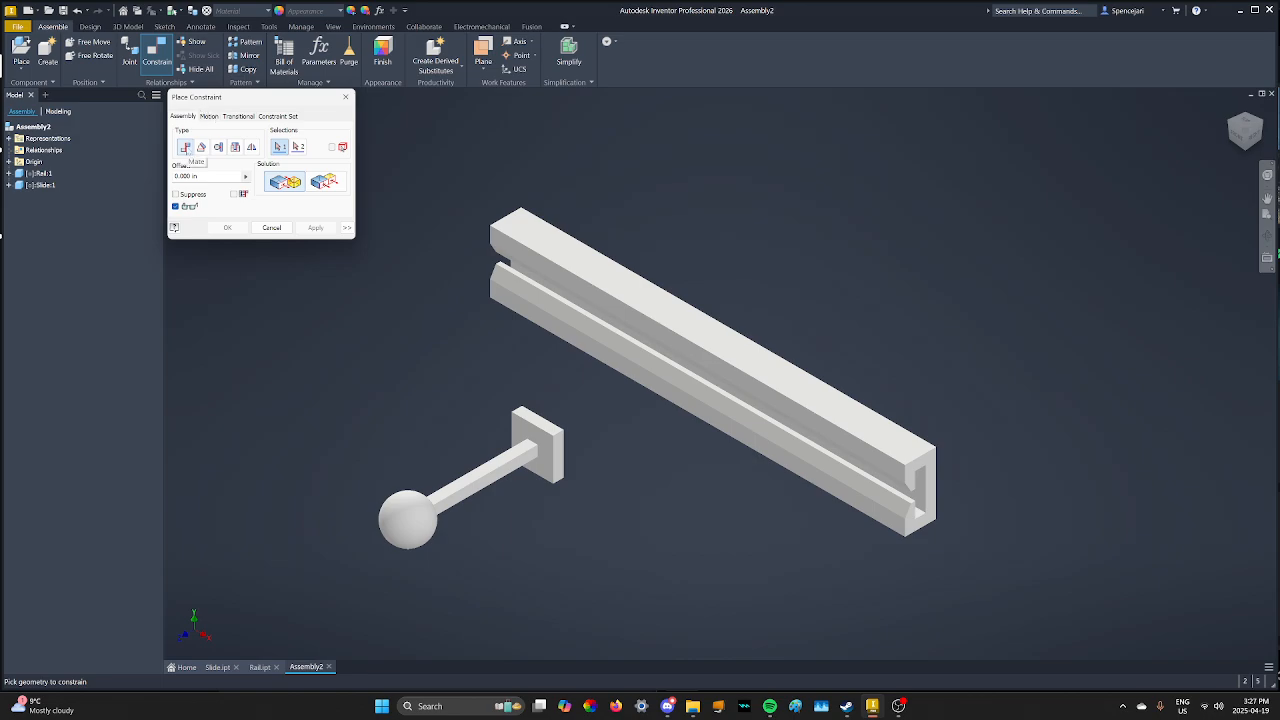
{"action": "left_click", "coordinate": [556, 425]}
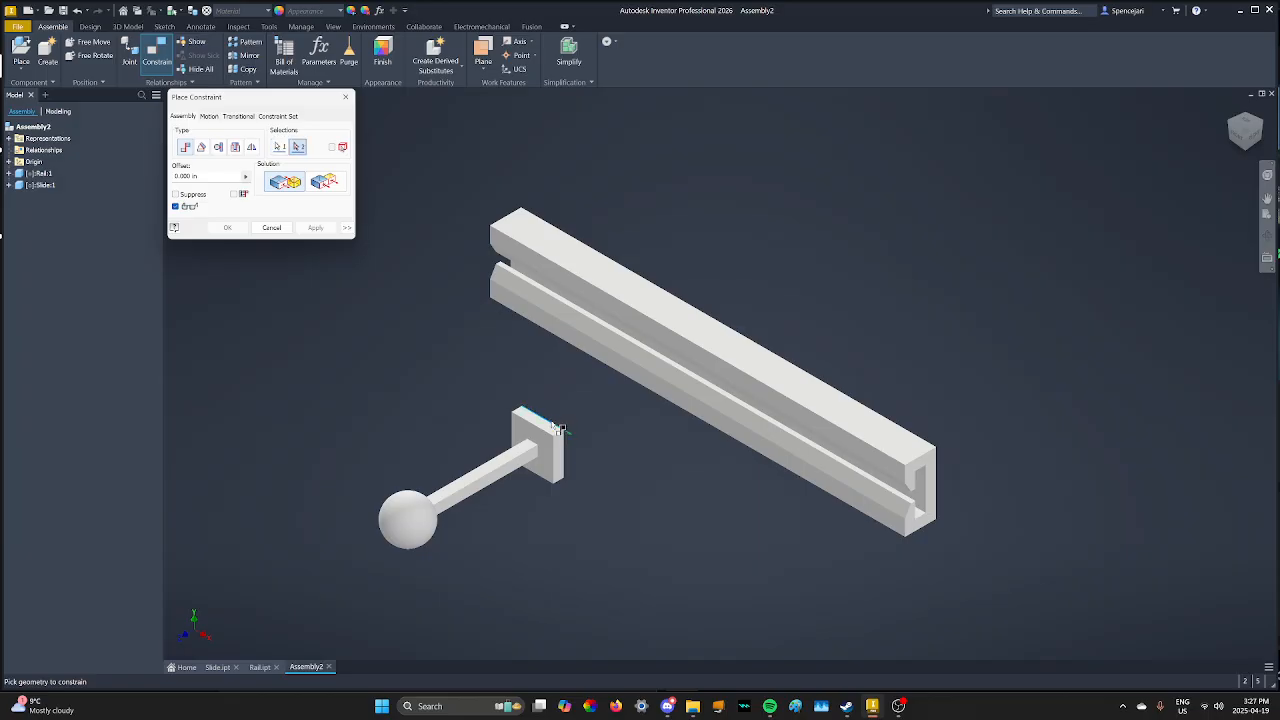
{"action": "left_click", "coordinate": [1246, 149]}
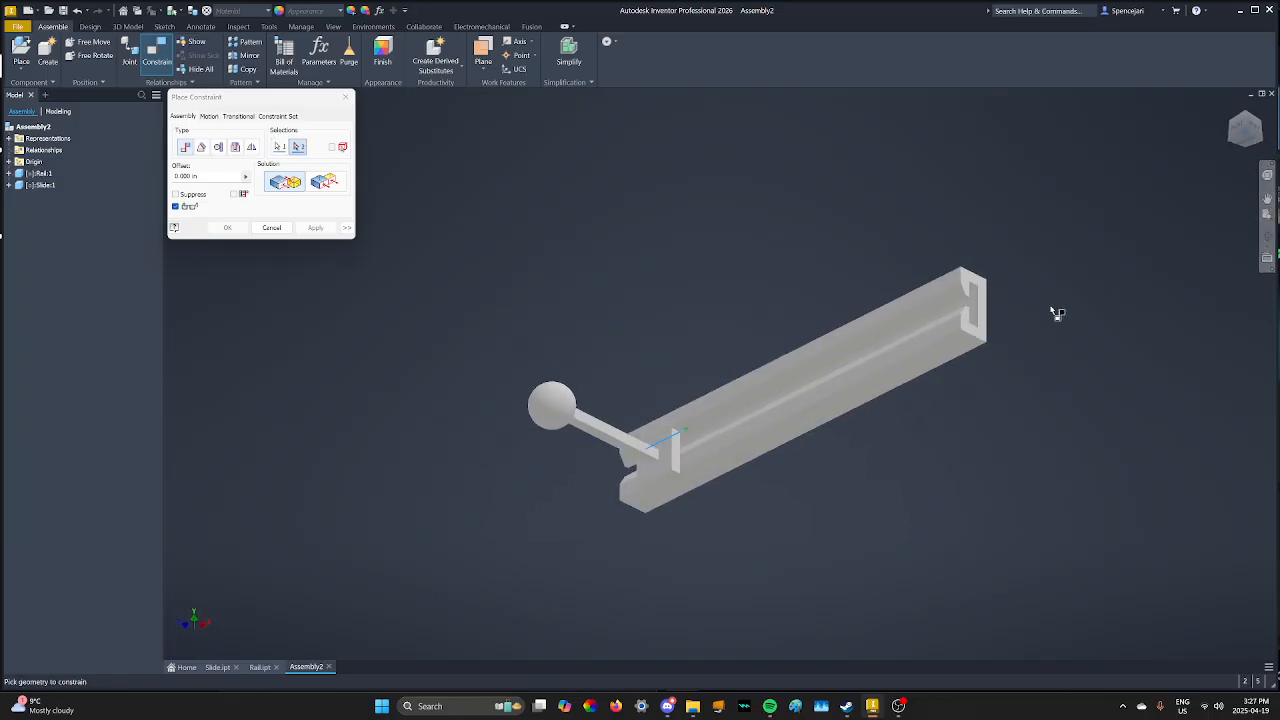
{"action": "scroll", "coordinate": [981, 293], "scroll_direction": "down", "scroll_amount": 5}
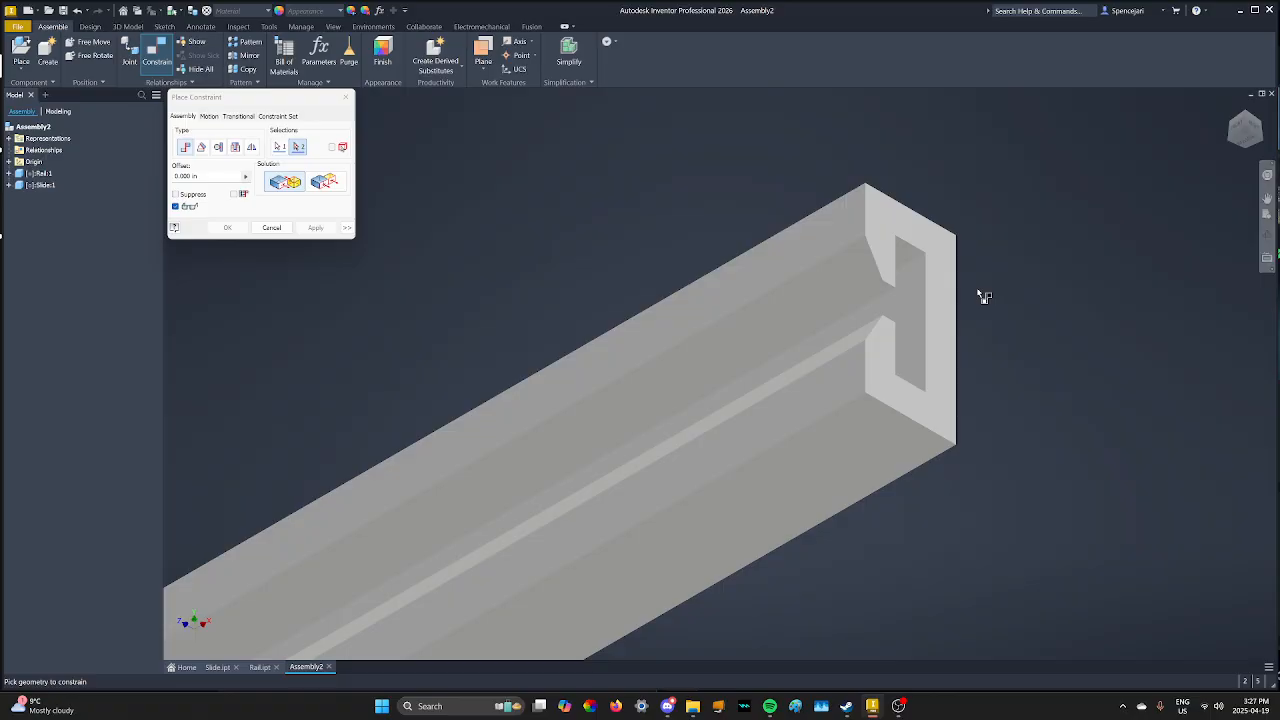
{"action": "left_click", "coordinate": [913, 264]}
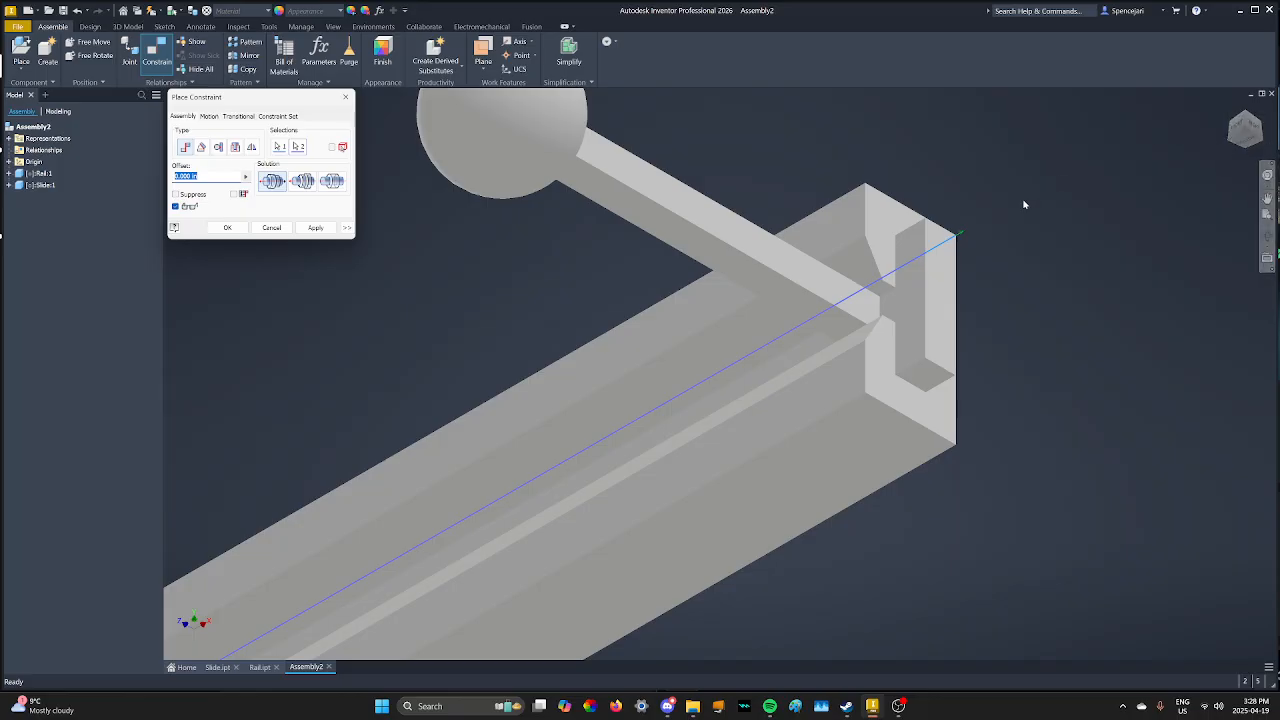
{"action": "scroll", "coordinate": [1057, 245], "scroll_direction": "up", "scroll_amount": 4}
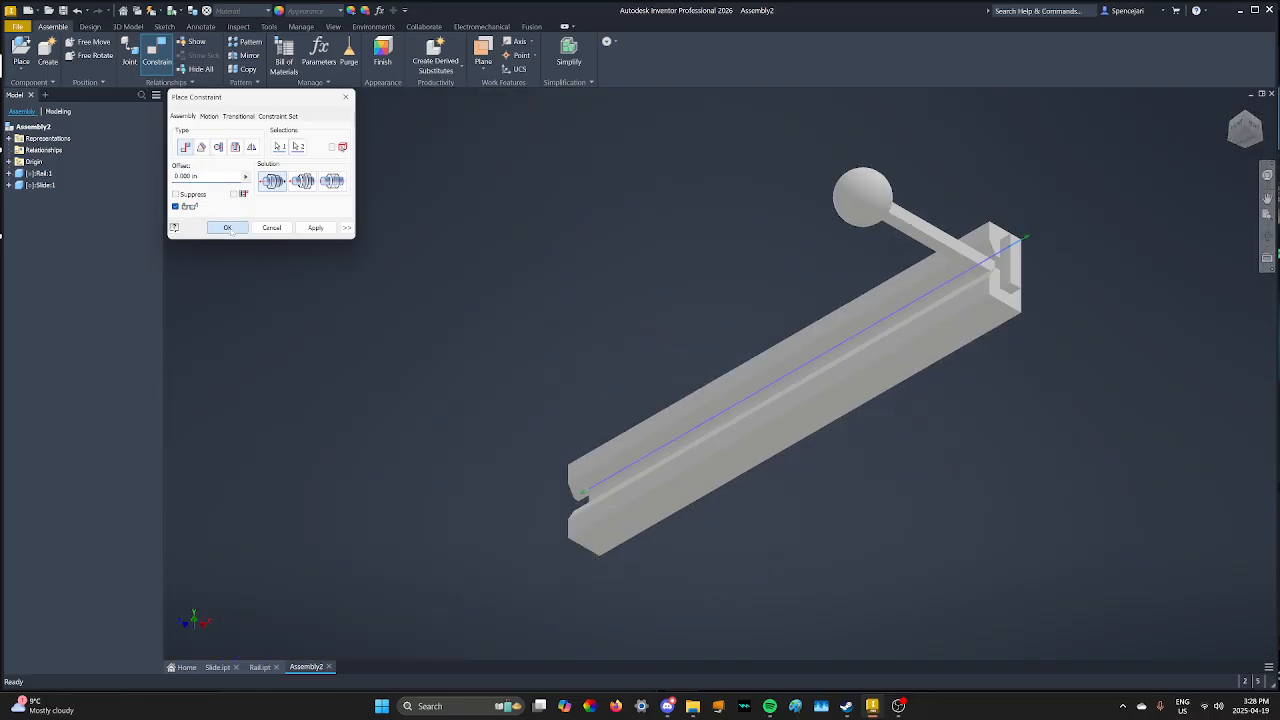
{"action": "left_click", "coordinate": [227, 227]}
{"action": "left_click_drag", "start_coordinate": [1020, 235], "coordinate": [1140, 212]}
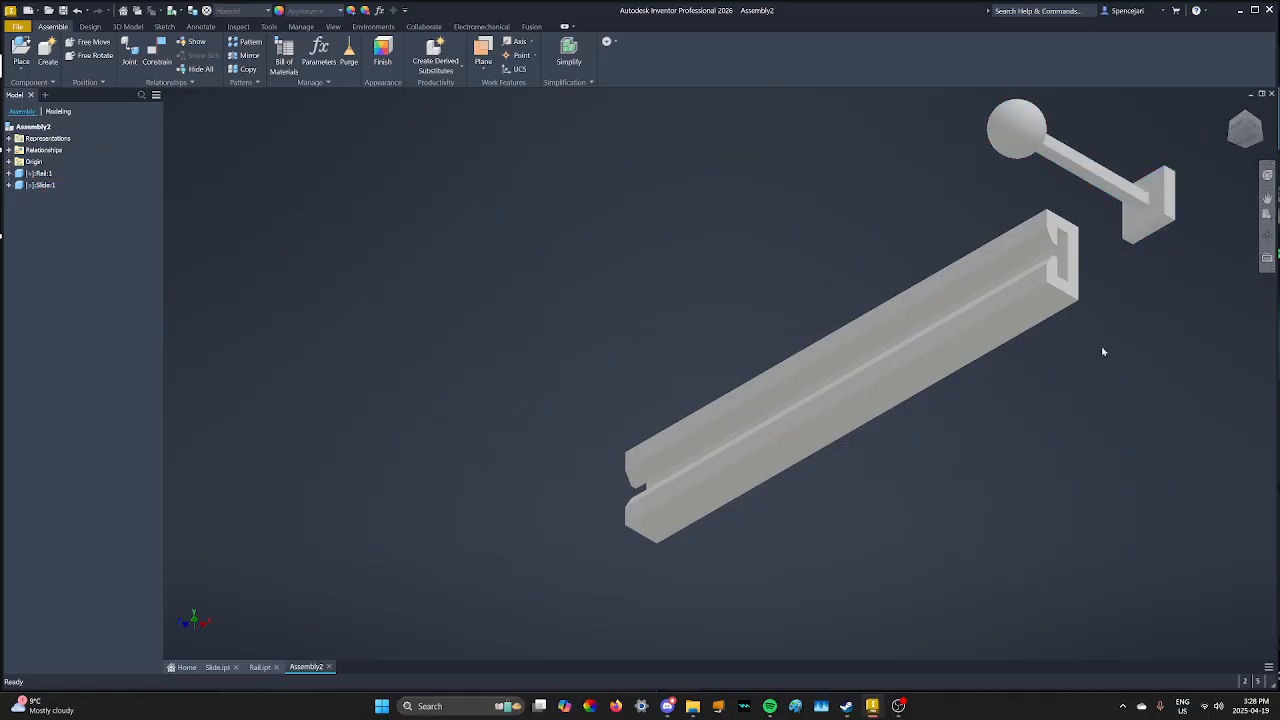
- Mate a second slide plate edge to the matching edge at the rail end
{"action": "left_click", "coordinate": [152, 58]}
{"action": "left_click", "coordinate": [1157, 246]}
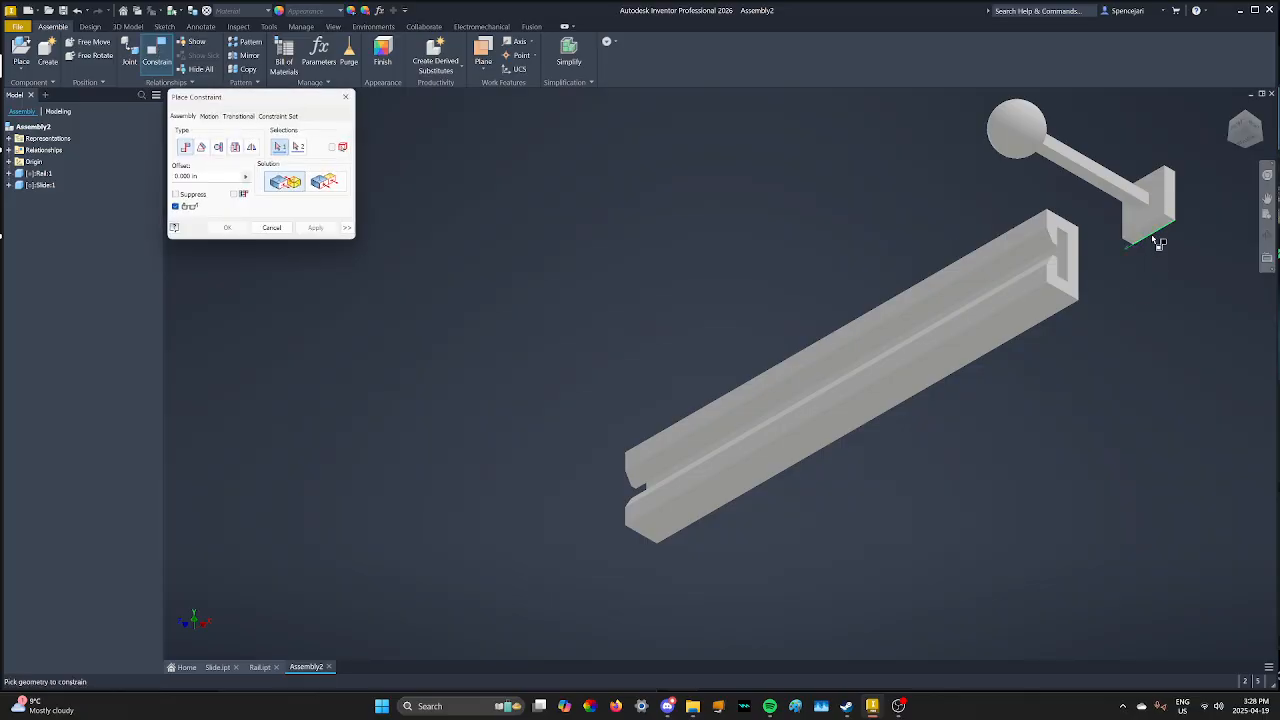
{"action": "left_click", "coordinate": [1244, 112]}
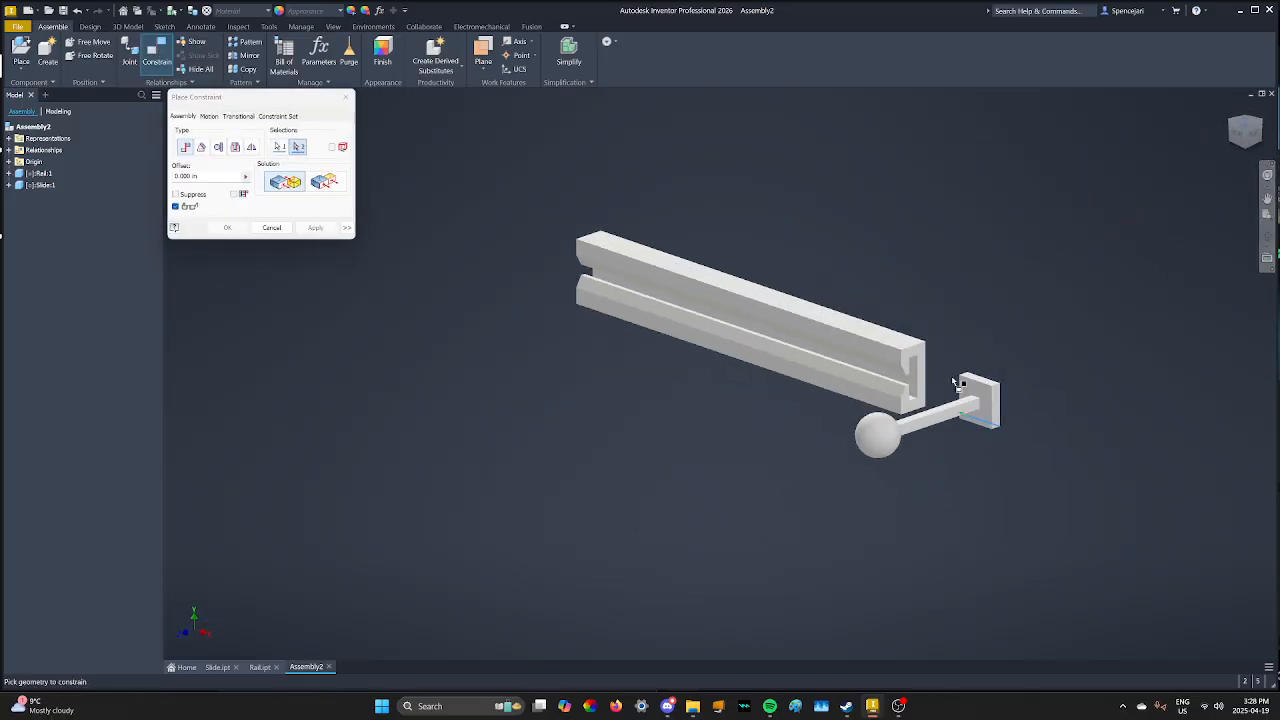
{"action": "scroll", "coordinate": [894, 434], "scroll_direction": "up", "scroll_amount": 5}
{"action": "left_click", "coordinate": [859, 417]}
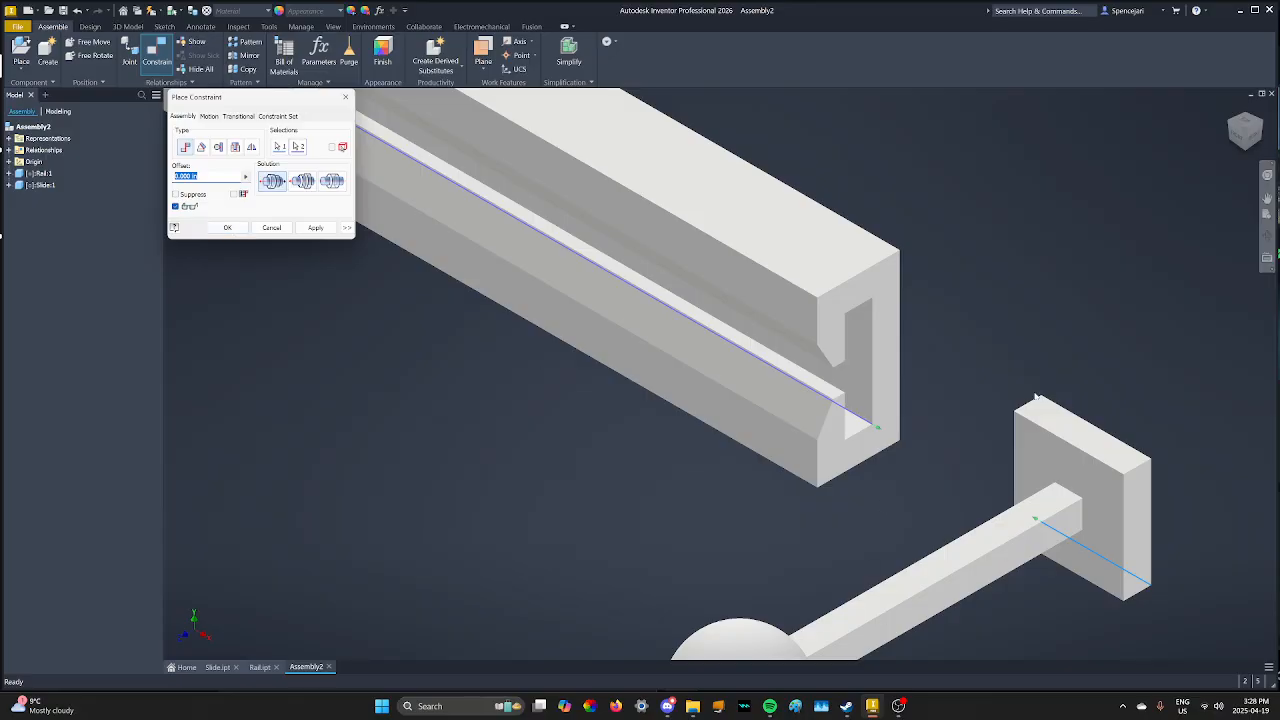
{"action": "left_click", "coordinate": [227, 227]}
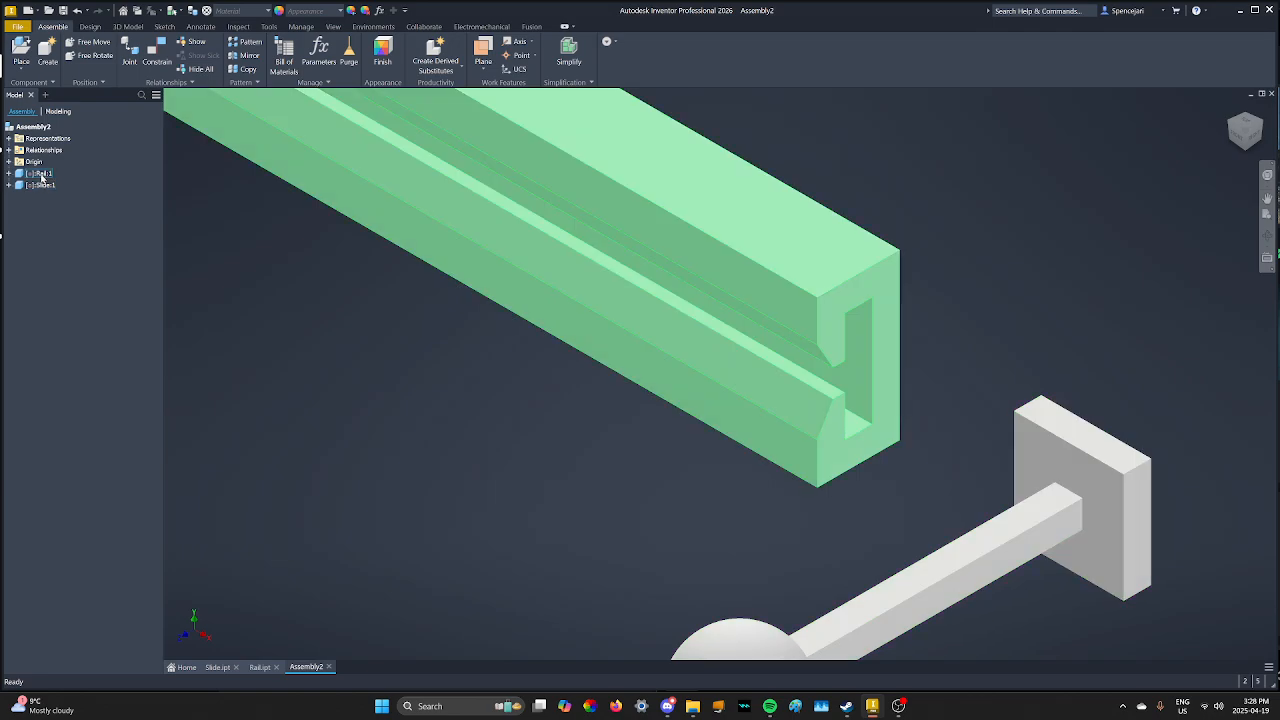
- Ground Rail:1, then drag the slide to check its remaining freedom
{"action": "right_click", "coordinate": [42, 177]}
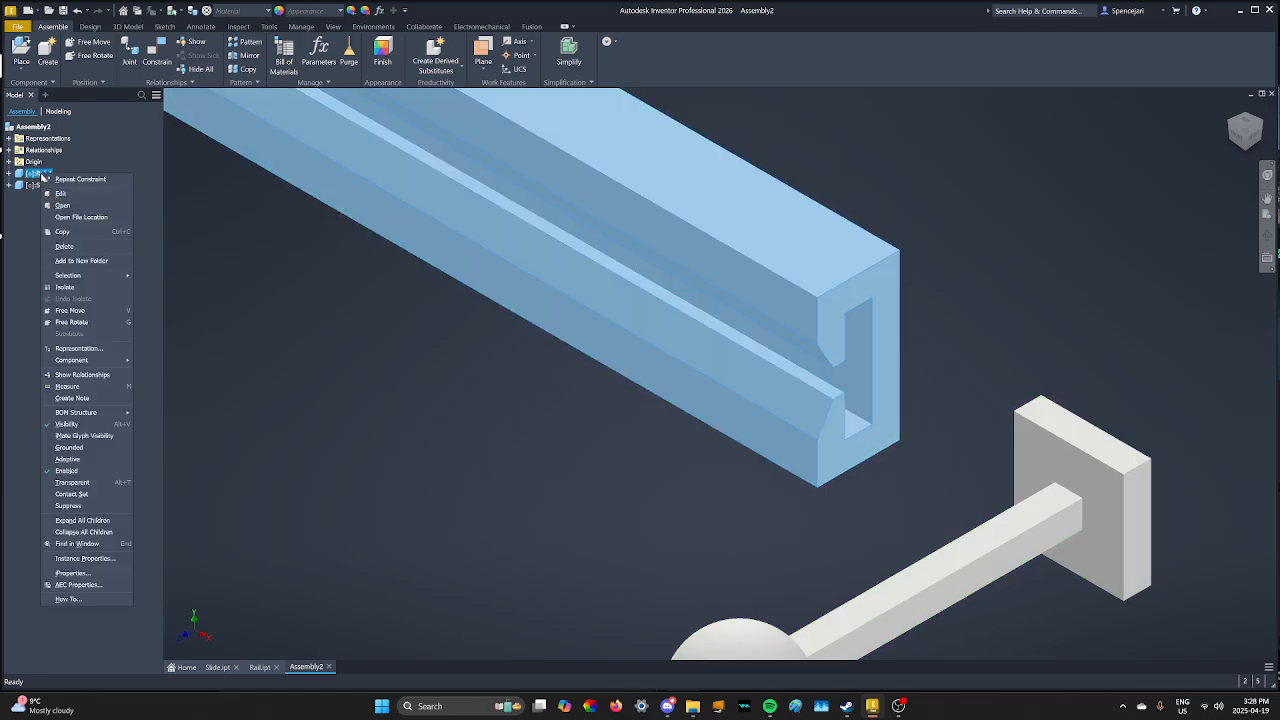
{"action": "left_click", "coordinate": [72, 447]}
{"action": "scroll", "coordinate": [427, 497], "scroll_direction": "down", "scroll_amount": 5}
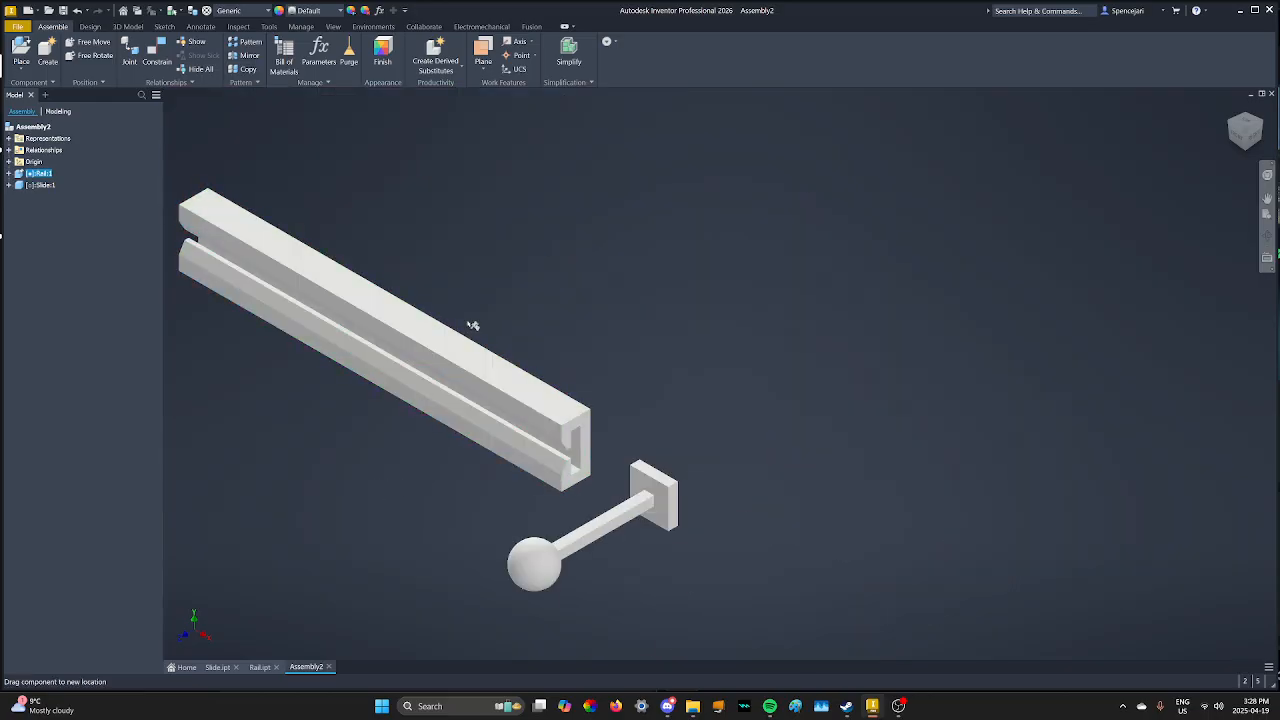
{"action": "mouse_move", "coordinate": [633, 521]}
{"action": "left_mouse_down"}
{"action": "mouse_move", "coordinate": [428, 408]}
{"action": "mouse_move", "coordinate": [728, 568]}
{"action": "mouse_move", "coordinate": [625, 509]}
{"action": "left_mouse_up"}
{"action": "left_click", "coordinate": [817, 524]}
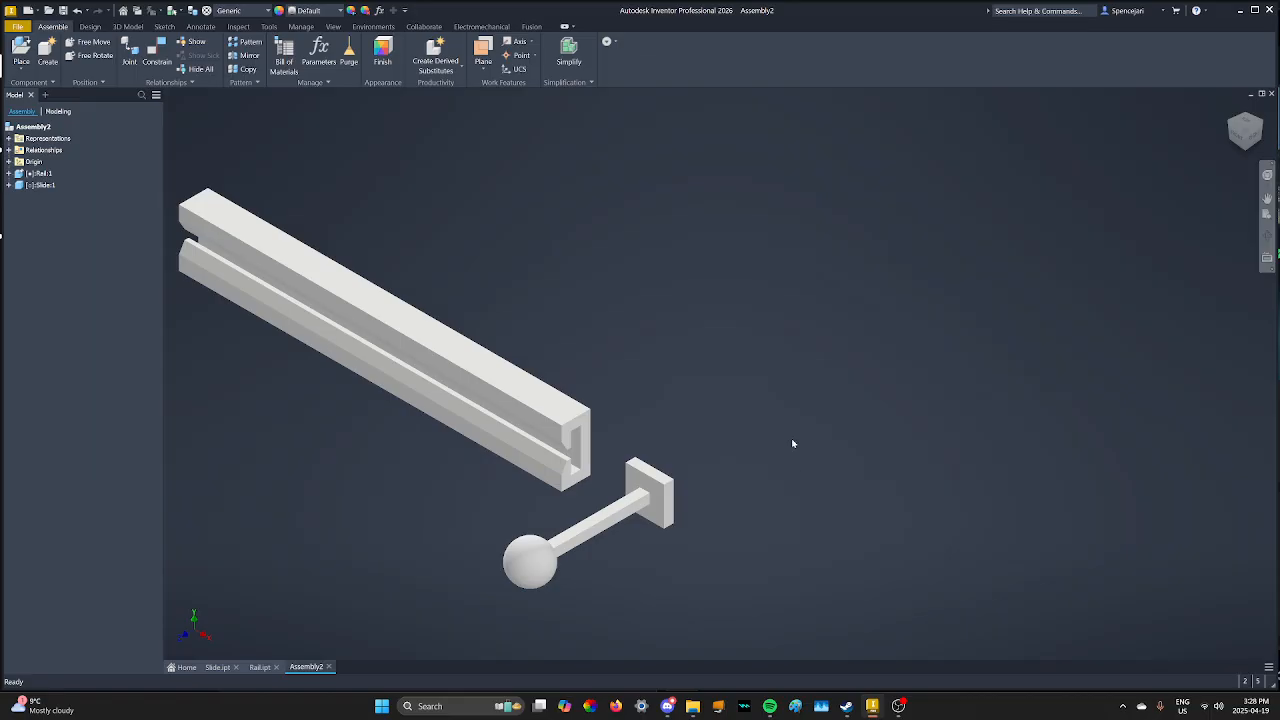
- Add a Flush constraint between the rail's end face and the slide plate's face
{"action": "left_click", "coordinate": [157, 55]}
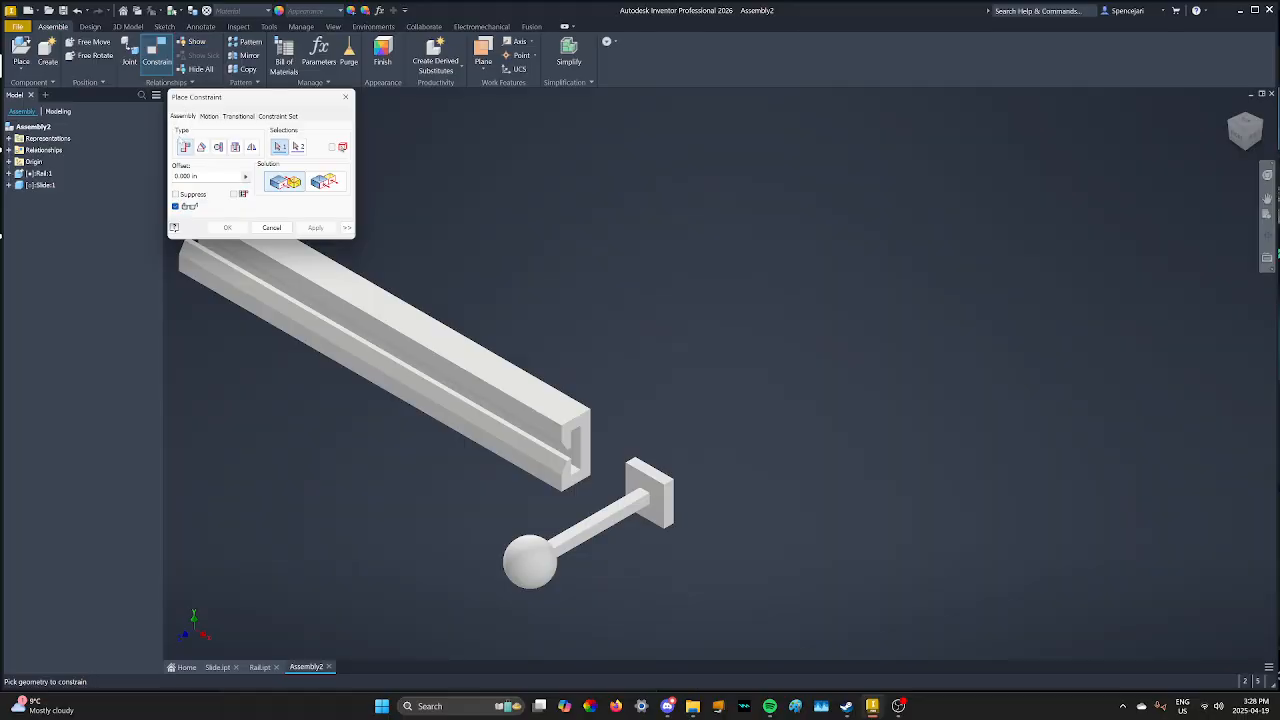
{"action": "left_click", "coordinate": [323, 181]}
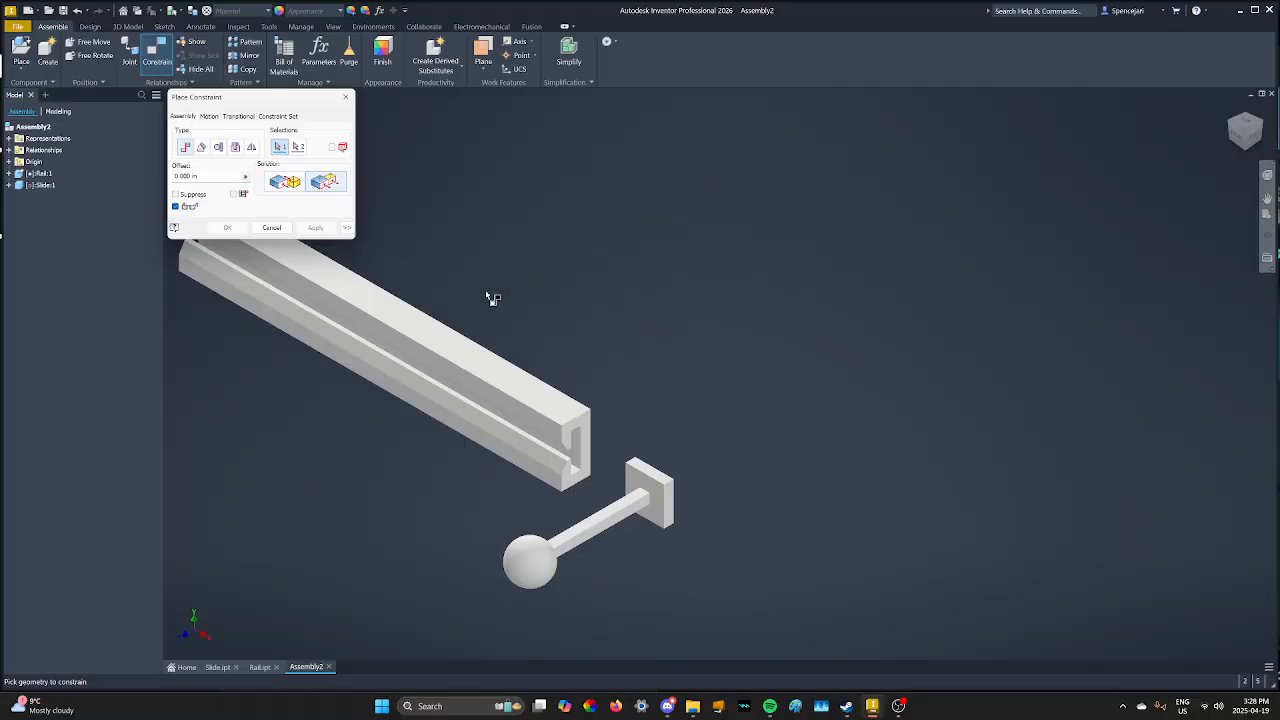
{"action": "scroll", "coordinate": [648, 441], "scroll_direction": "up", "scroll_amount": 3}
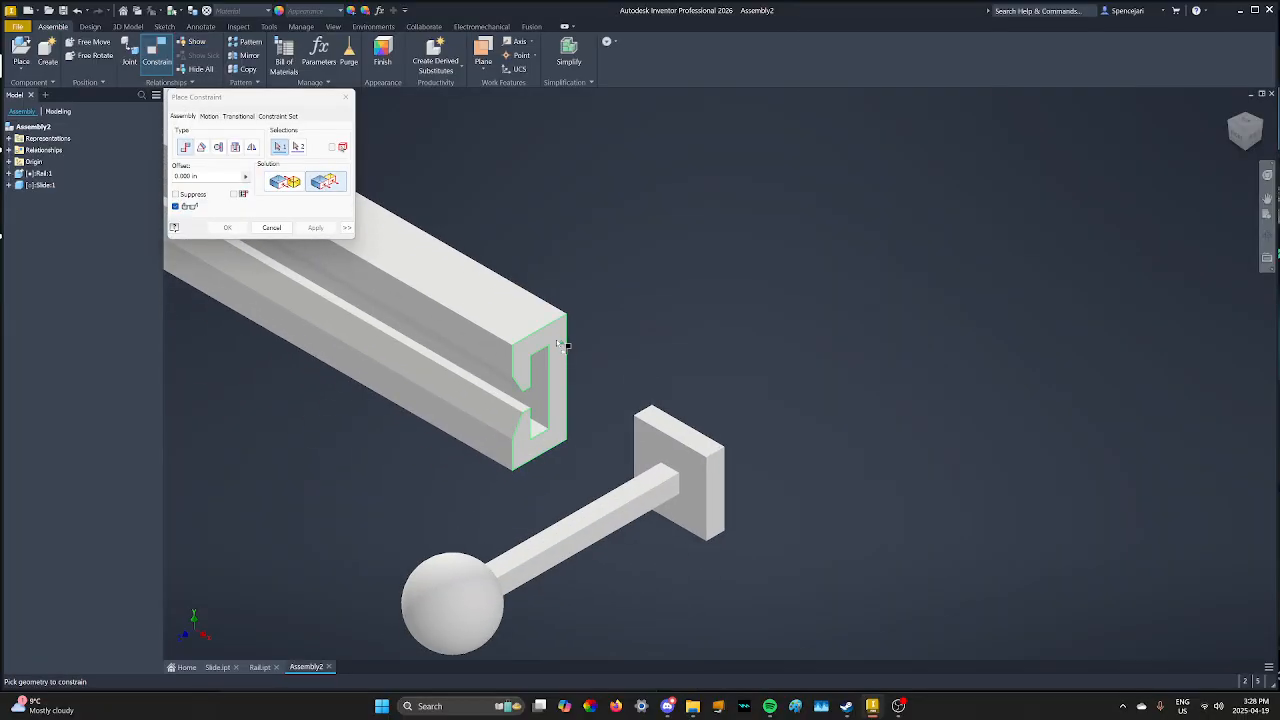
{"action": "left_click", "coordinate": [561, 343]}
{"action": "left_click", "coordinate": [716, 478]}
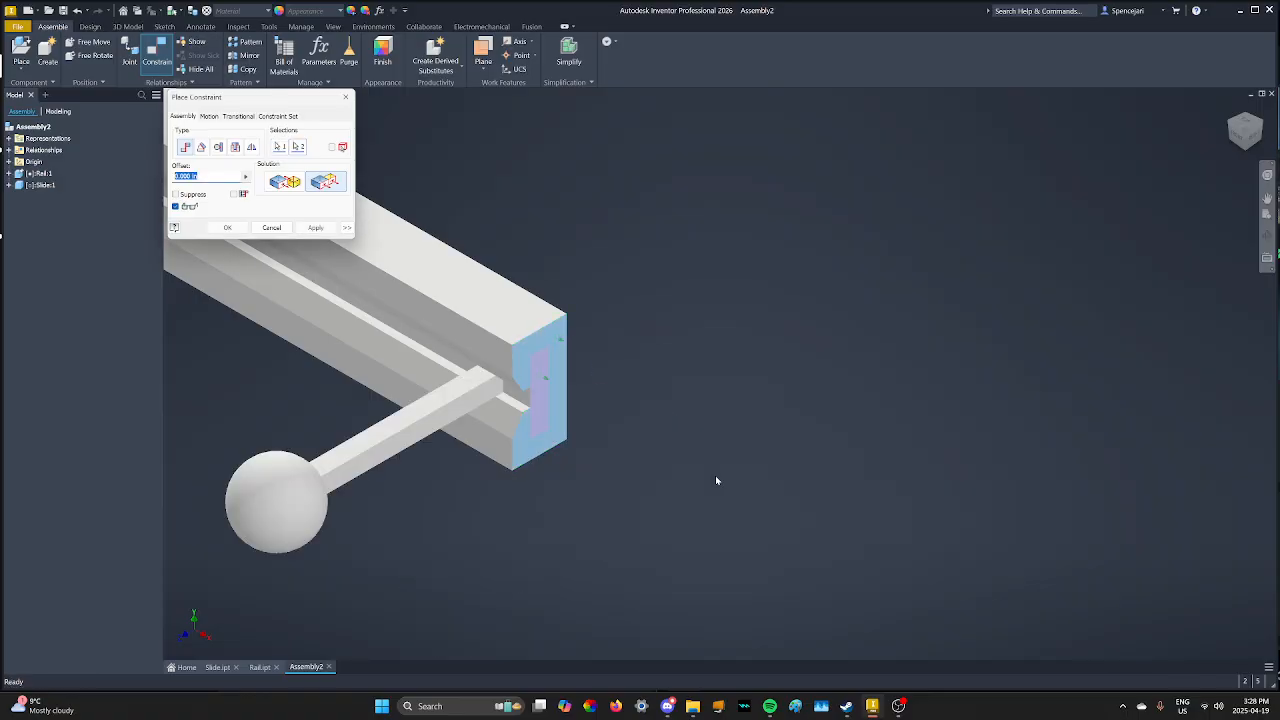
{"action": "left_click", "coordinate": [227, 227]}
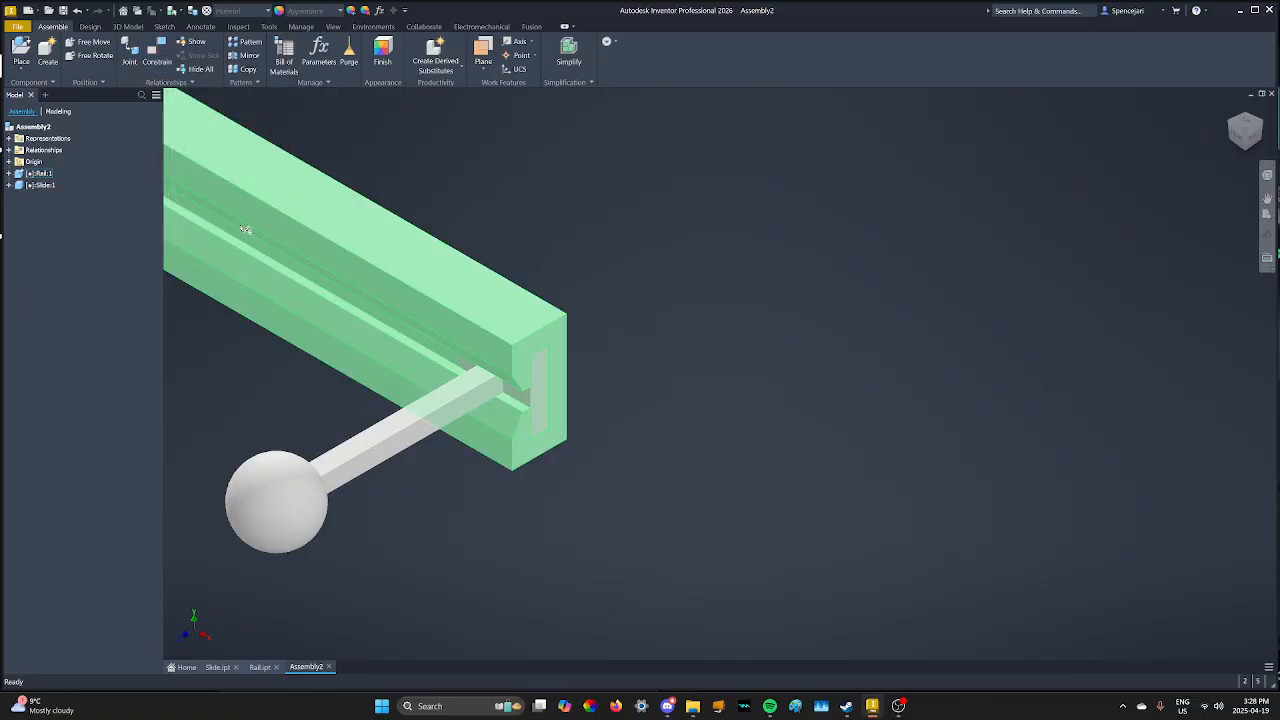
{"action": "middle_click_drag", "start_coordinate": [236, 381], "coordinate": [386, 409]}
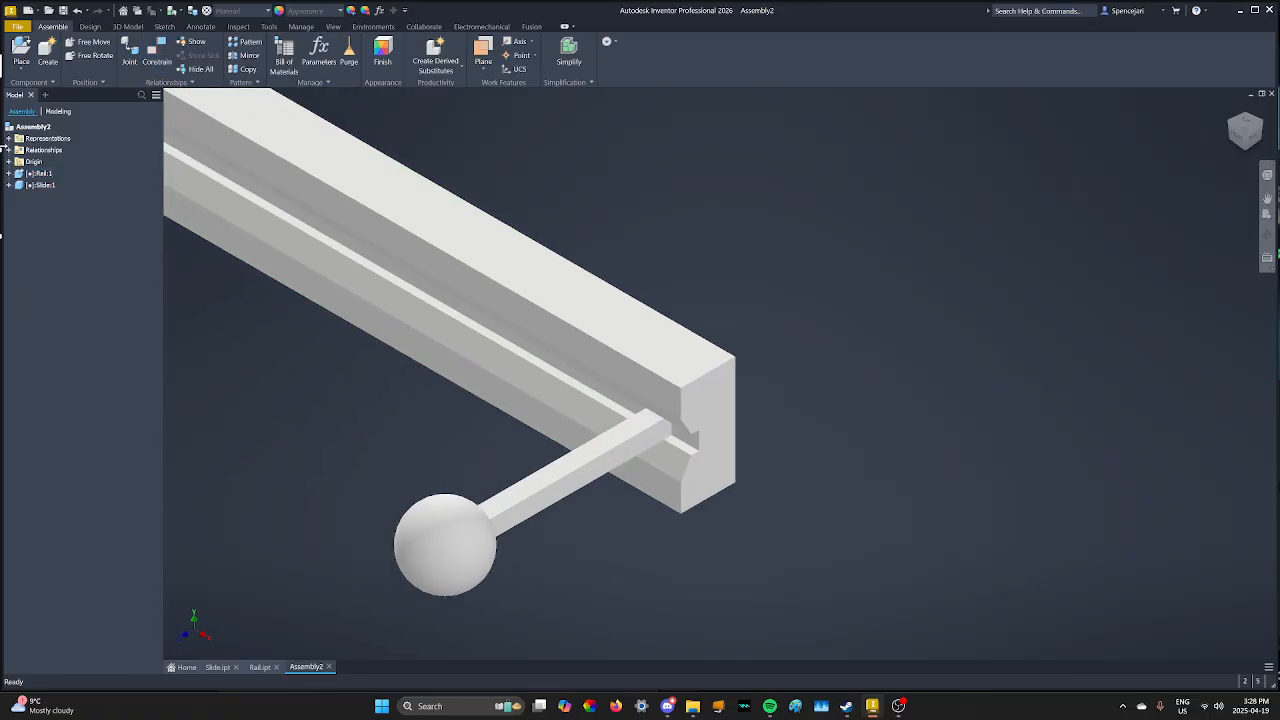
- Suppress the Flush:1 constraint in the browser's relationships list
{"action": "left_click", "coordinate": [8, 150]}
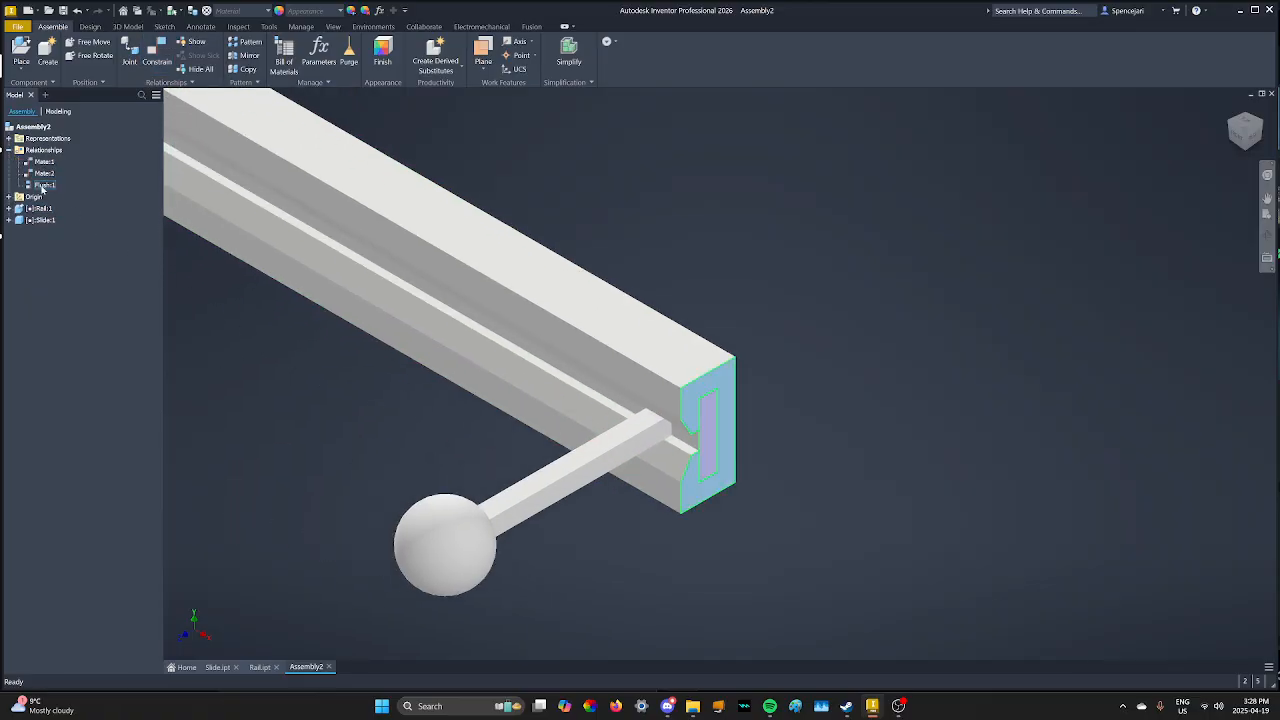
{"action": "right_click", "coordinate": [42, 188]}
{"action": "left_click", "coordinate": [78, 299]}
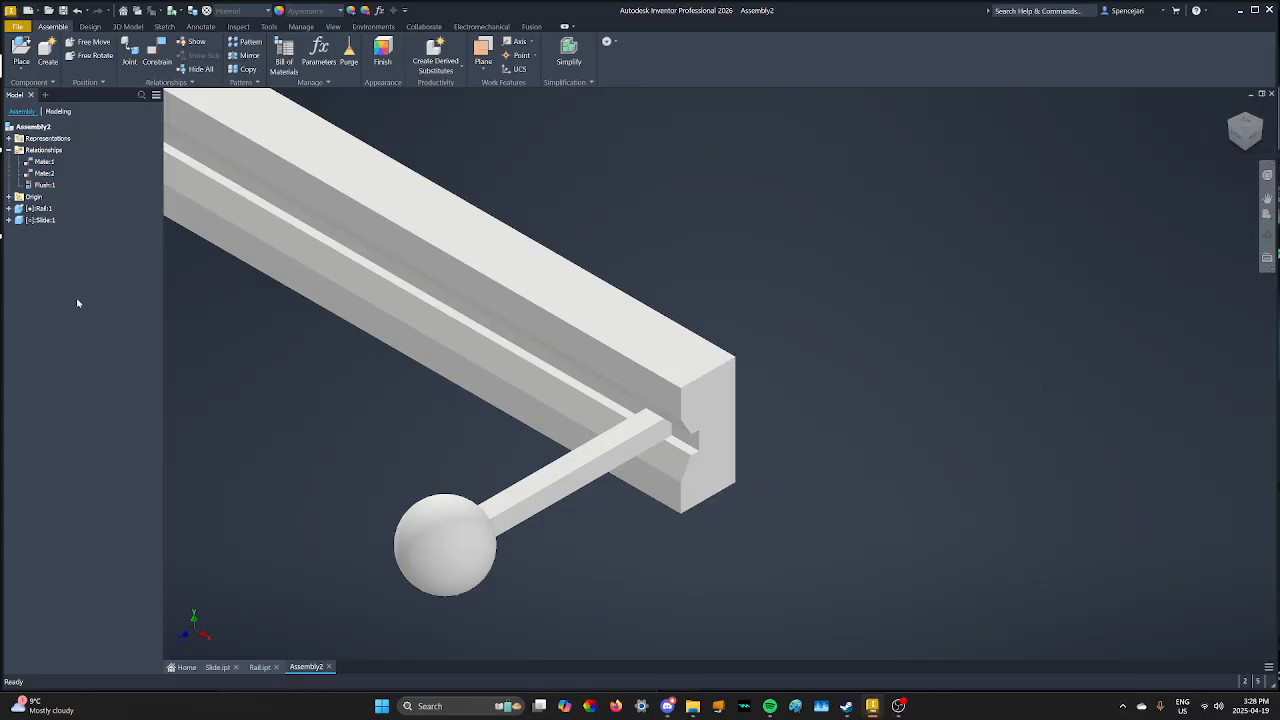
- Pan and zoom around the model, then display the Environments ribbon tab
{"action": "scroll", "coordinate": [504, 436], "scroll_direction": "down", "scroll_amount": 9}
{"action": "middle_click_drag", "start_coordinate": [280, 389], "coordinate": [527, 420]}
{"action": "scroll", "coordinate": [505, 438], "scroll_direction": "up", "scroll_amount": 11}
{"action": "scroll", "coordinate": [527, 420], "scroll_direction": "up", "scroll_amount": 4}
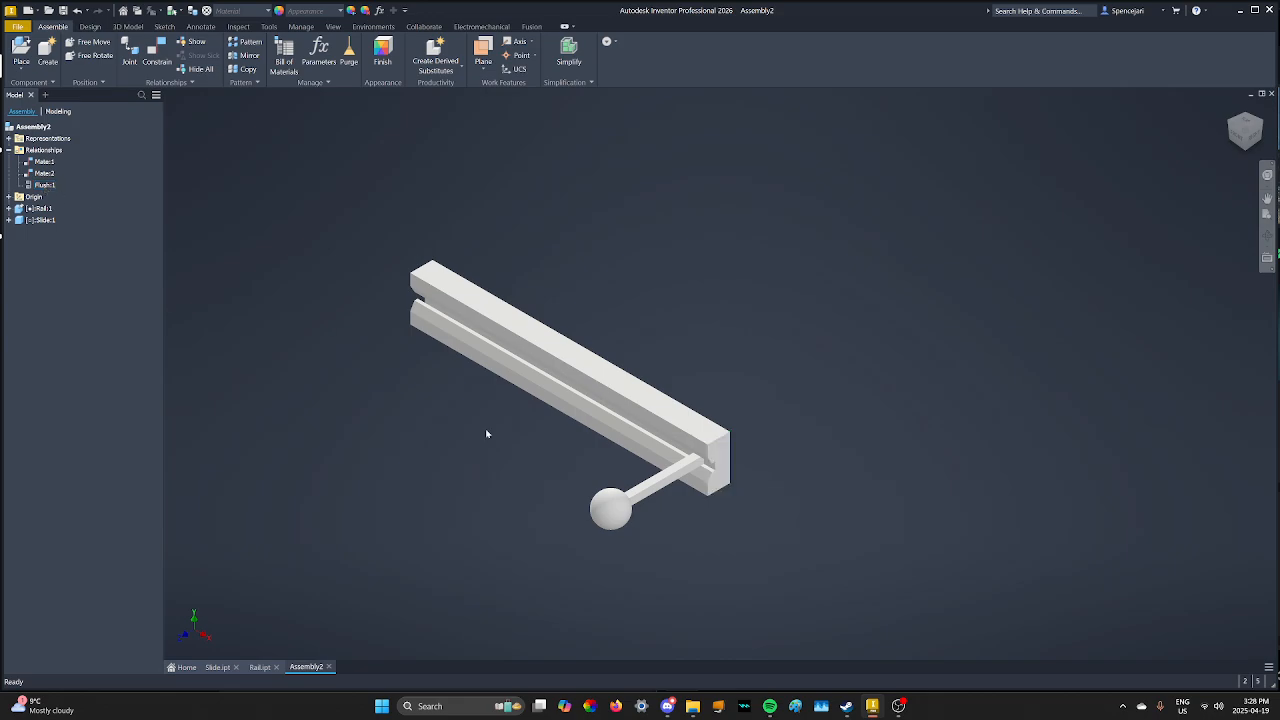
{"action": "scroll", "coordinate": [728, 488], "scroll_direction": "down", "scroll_amount": 5}
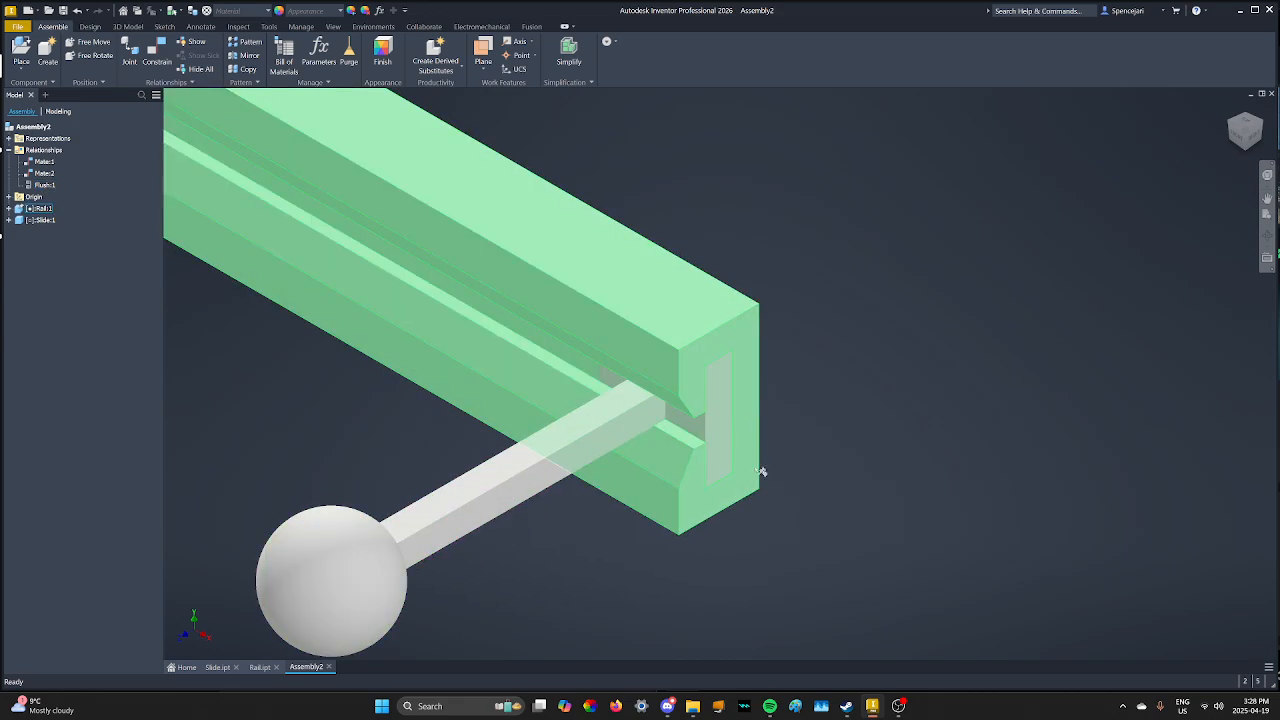
{"action": "scroll", "coordinate": [800, 246], "scroll_direction": "up", "scroll_amount": 3}
{"action": "scroll", "coordinate": [700, 276], "scroll_direction": "down", "scroll_amount": 5}
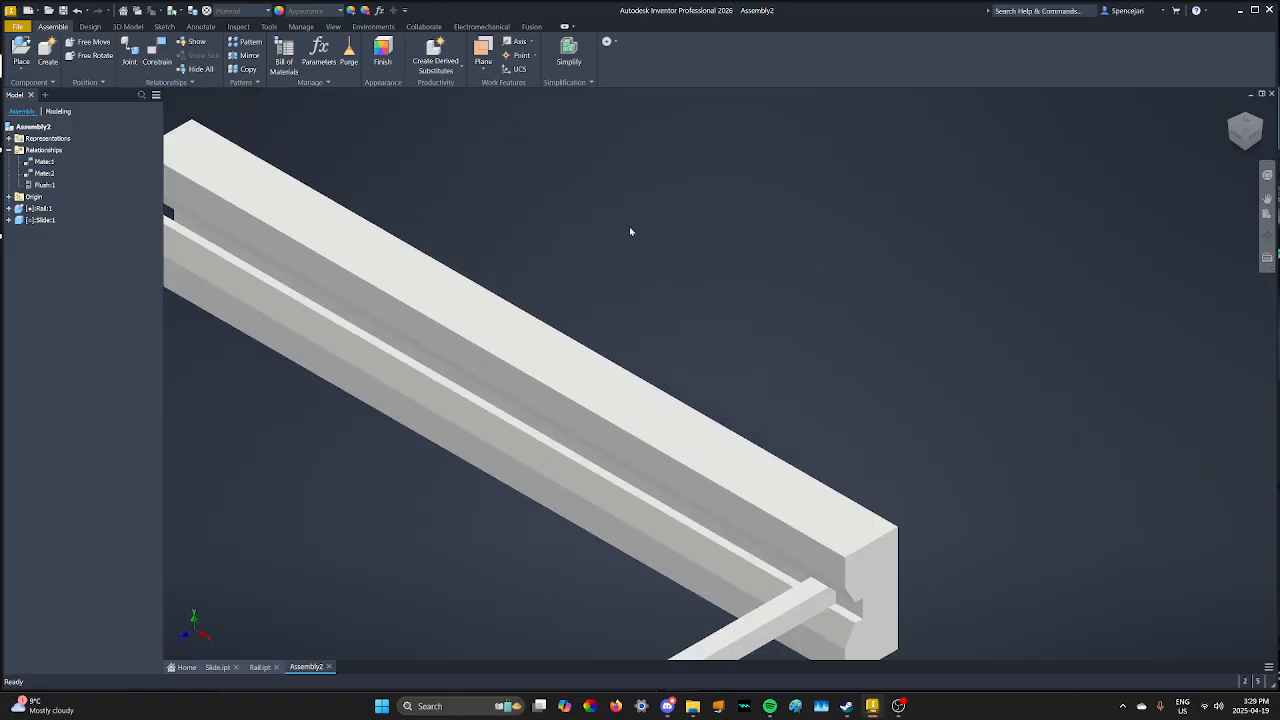
{"action": "scroll", "coordinate": [629, 231], "scroll_direction": "up", "scroll_amount": 5}
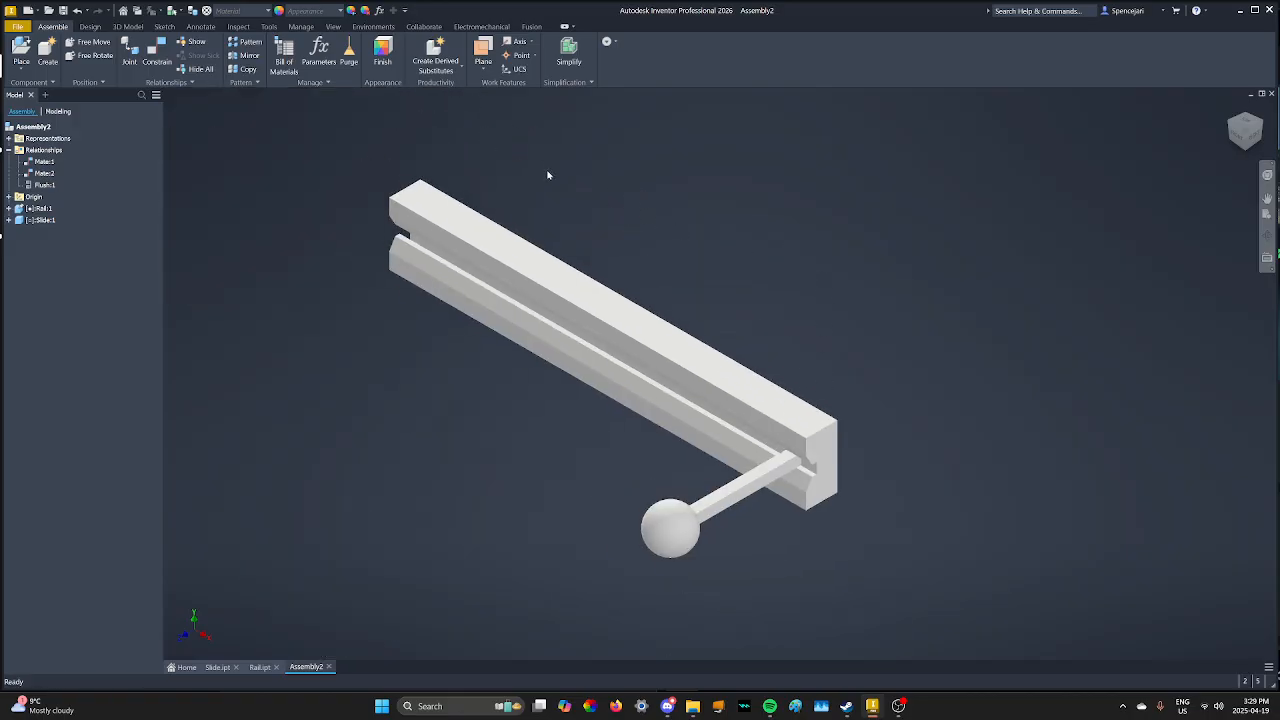
{"action": "left_click", "coordinate": [373, 26]}
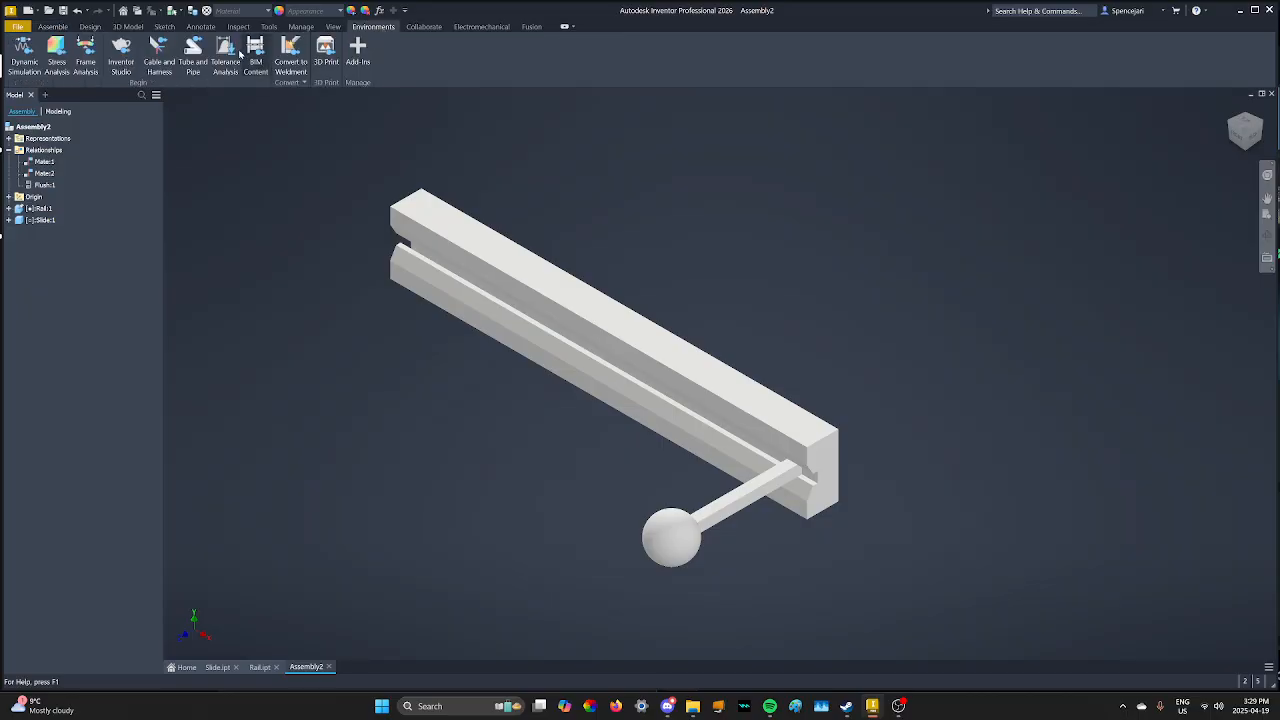
- Enter Dynamic Simulation, switch to construction mode, and select the Prismatic:1 joint
{"action": "left_click", "coordinate": [19, 55]}
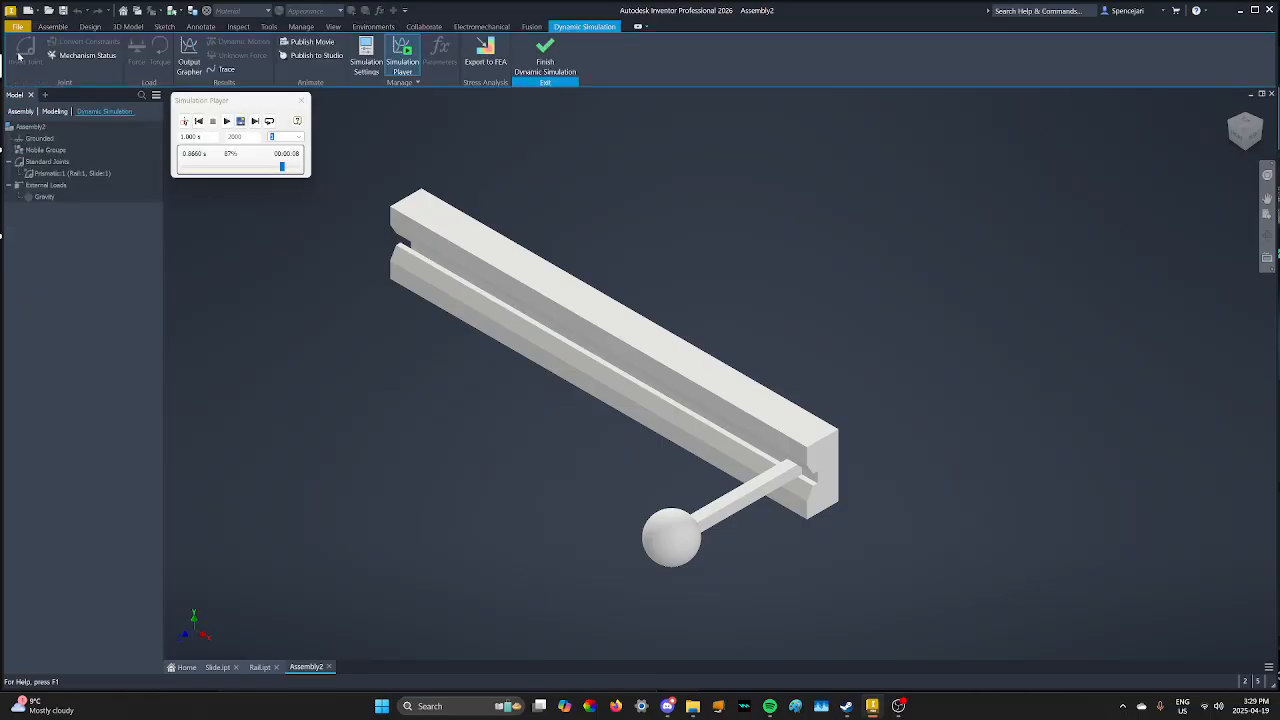
{"action": "left_click", "coordinate": [185, 122]}
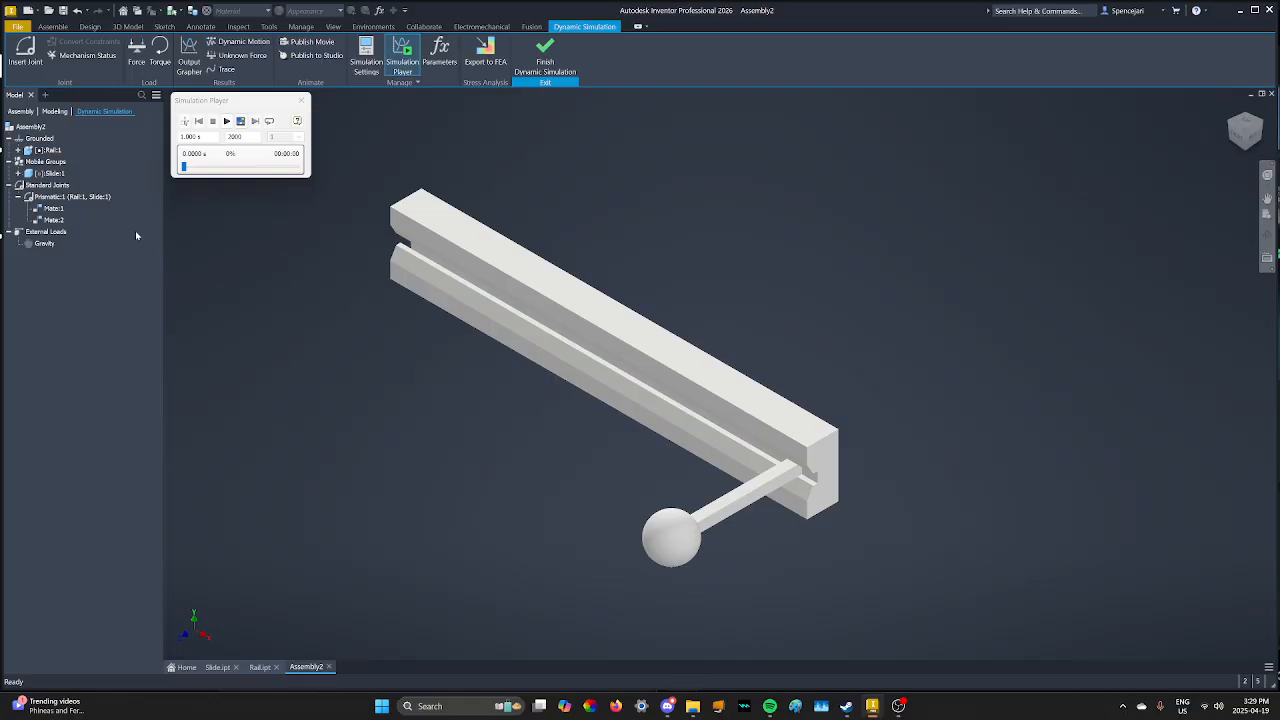
{"action": "left_click", "coordinate": [61, 199]}
- Open Prismatic:1 properties at the dof 1 (T) imposed-motion settings
{"action": "right_click", "coordinate": [78, 203]}
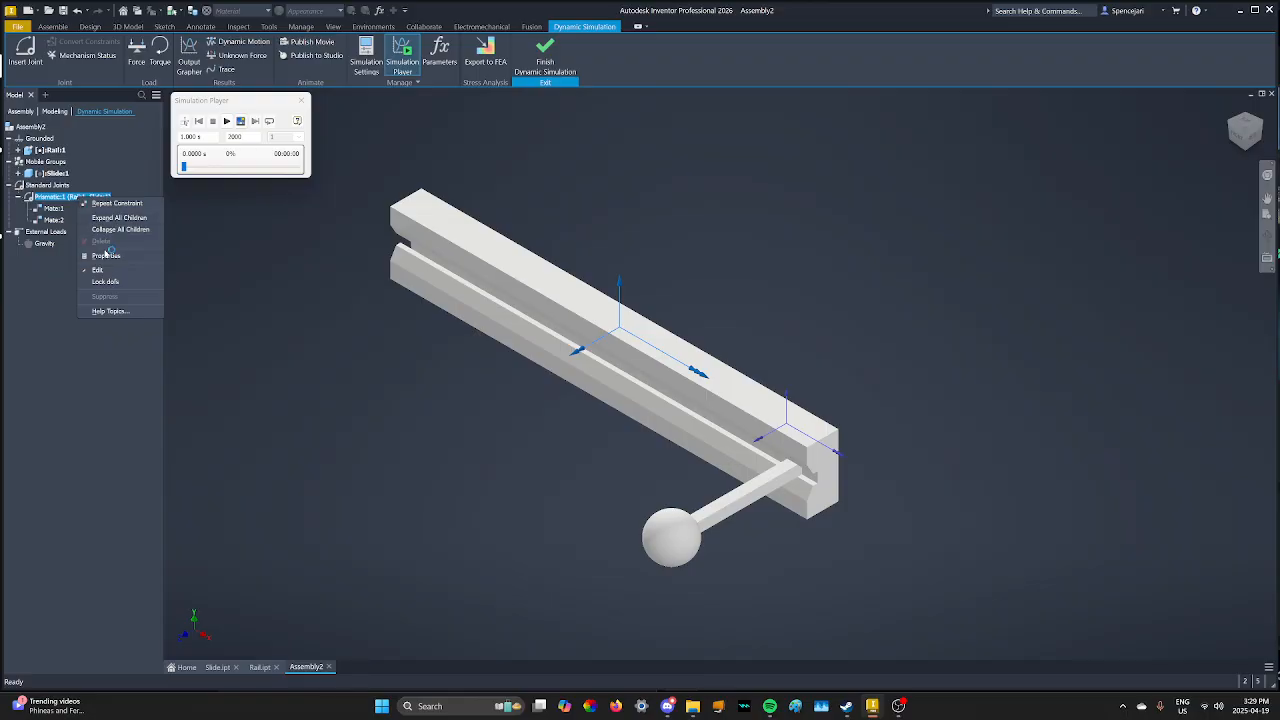
{"action": "left_click", "coordinate": [108, 259]}
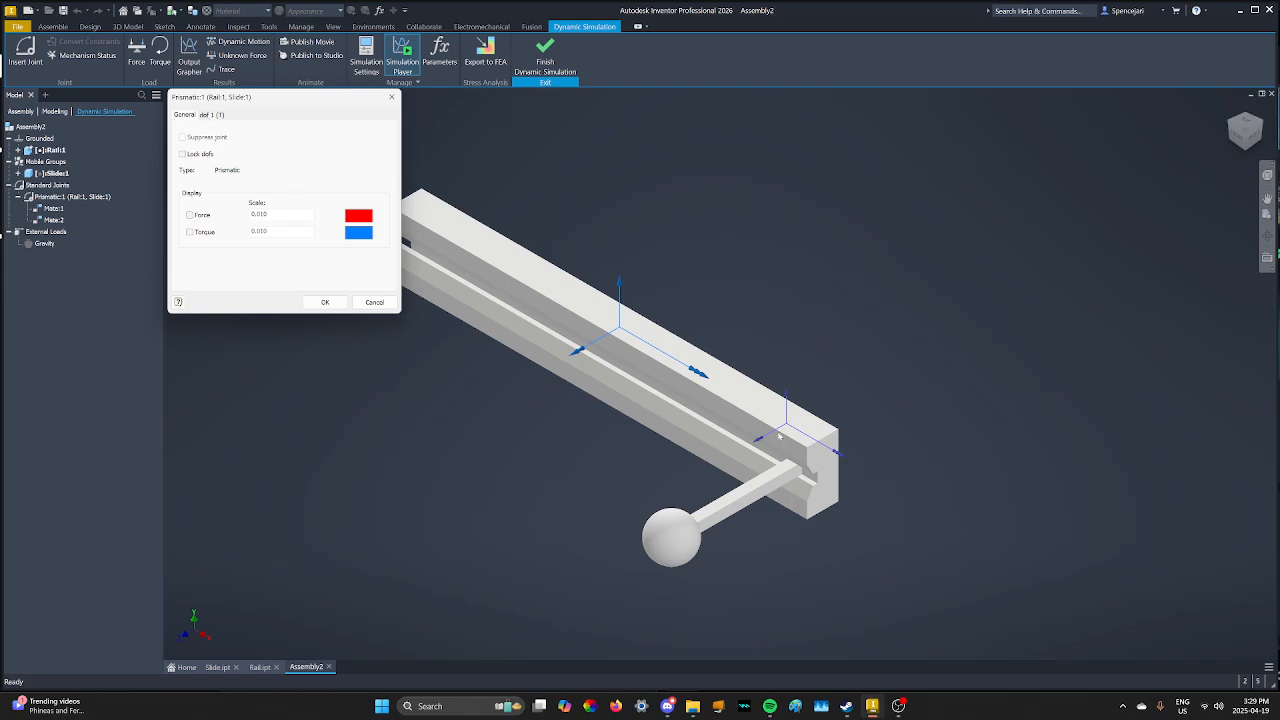
{"action": "left_click", "coordinate": [211, 115]}
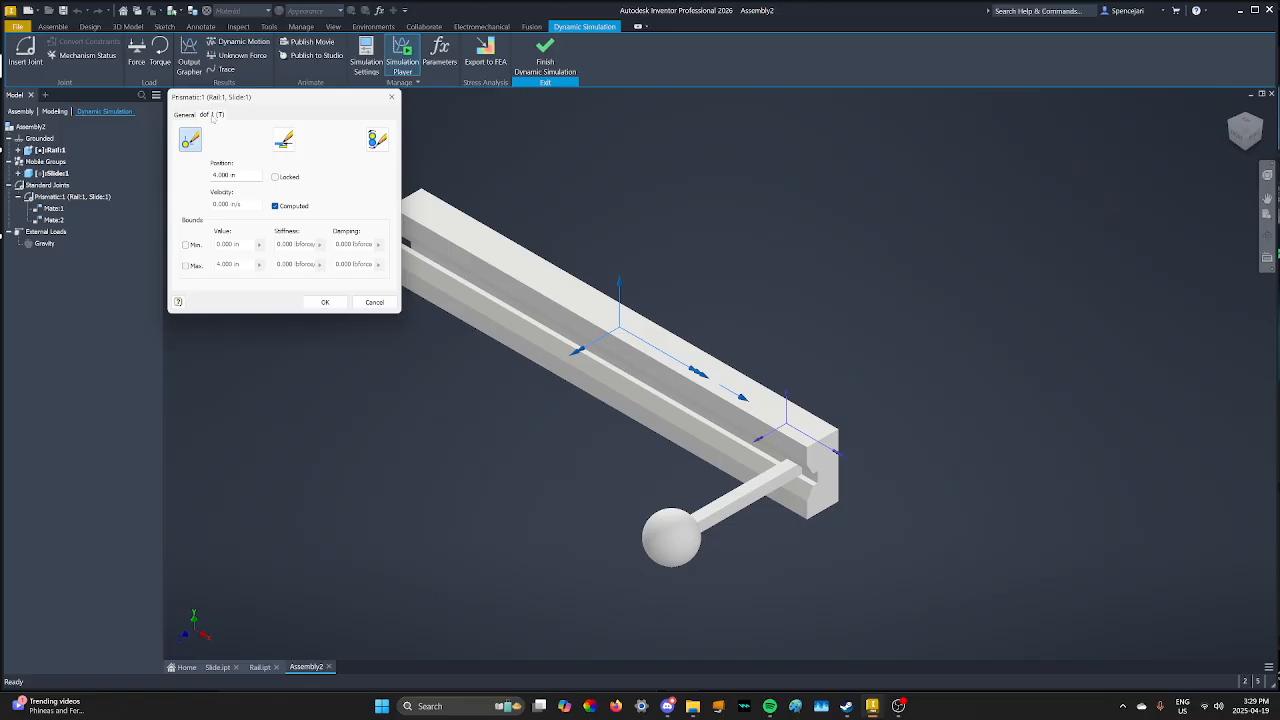
{"action": "left_click", "coordinate": [377, 139]}
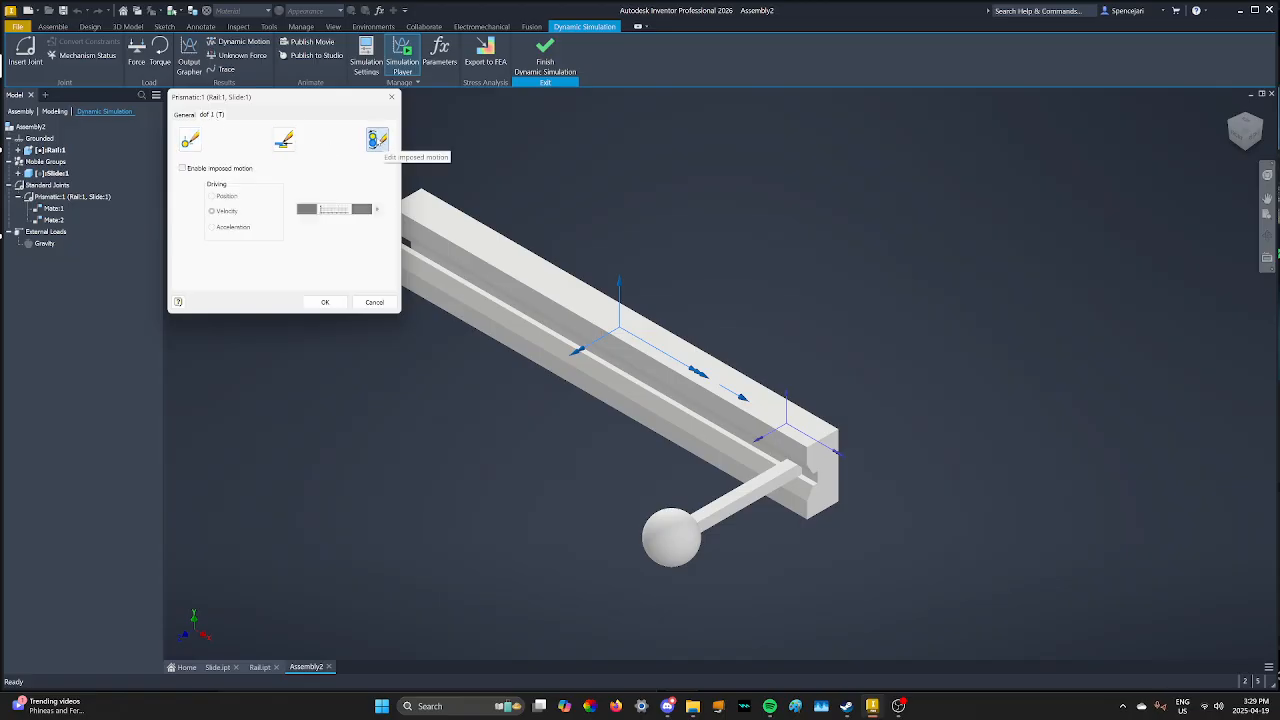
- Enable velocity-driven imposed motion on Prismatic:1 and open its Imposed Motion graph editor
{"action": "left_click", "coordinate": [183, 168]}
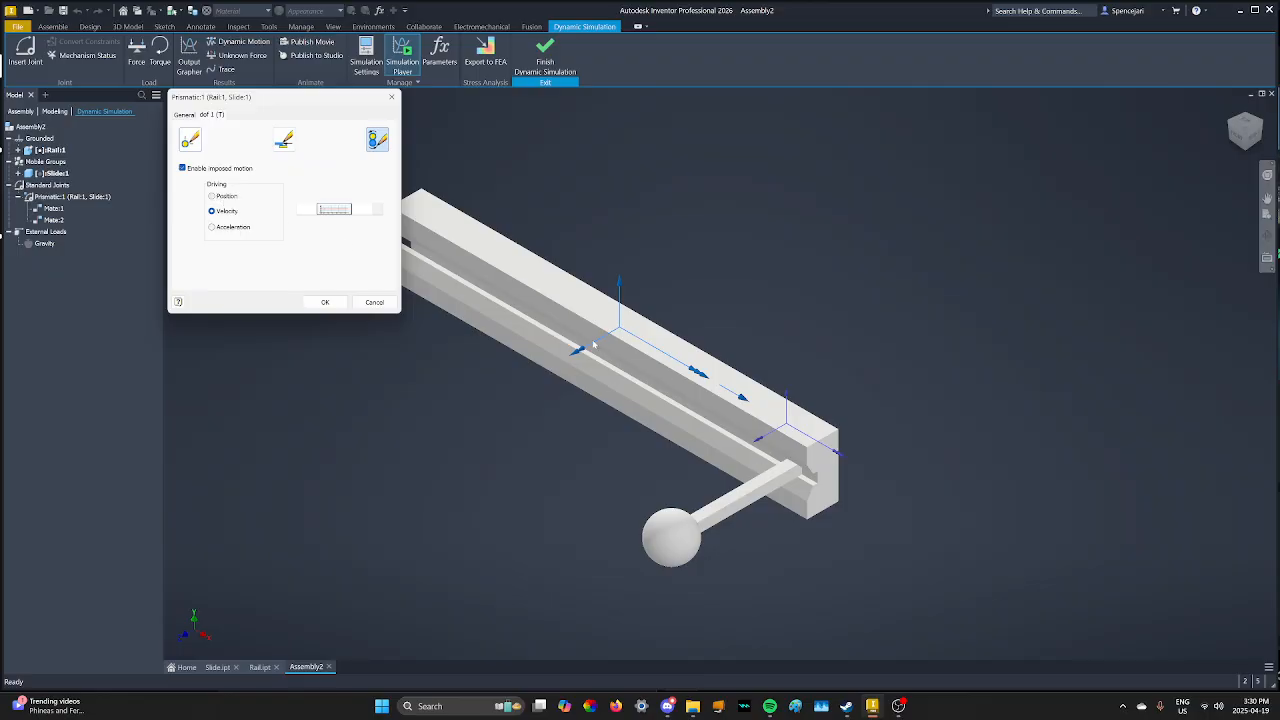
{"action": "left_click", "coordinate": [335, 212]}
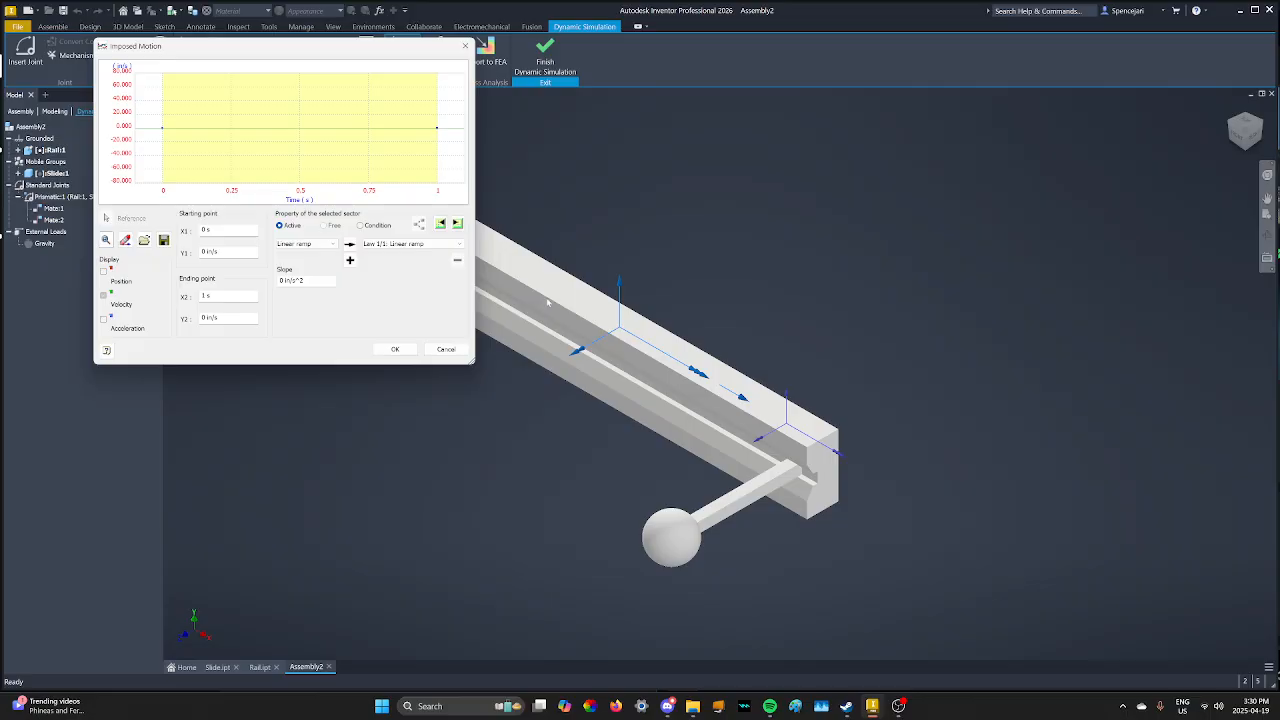
- Switch the imposed velocity law type to Sine
{"action": "left_click", "coordinate": [305, 244]}
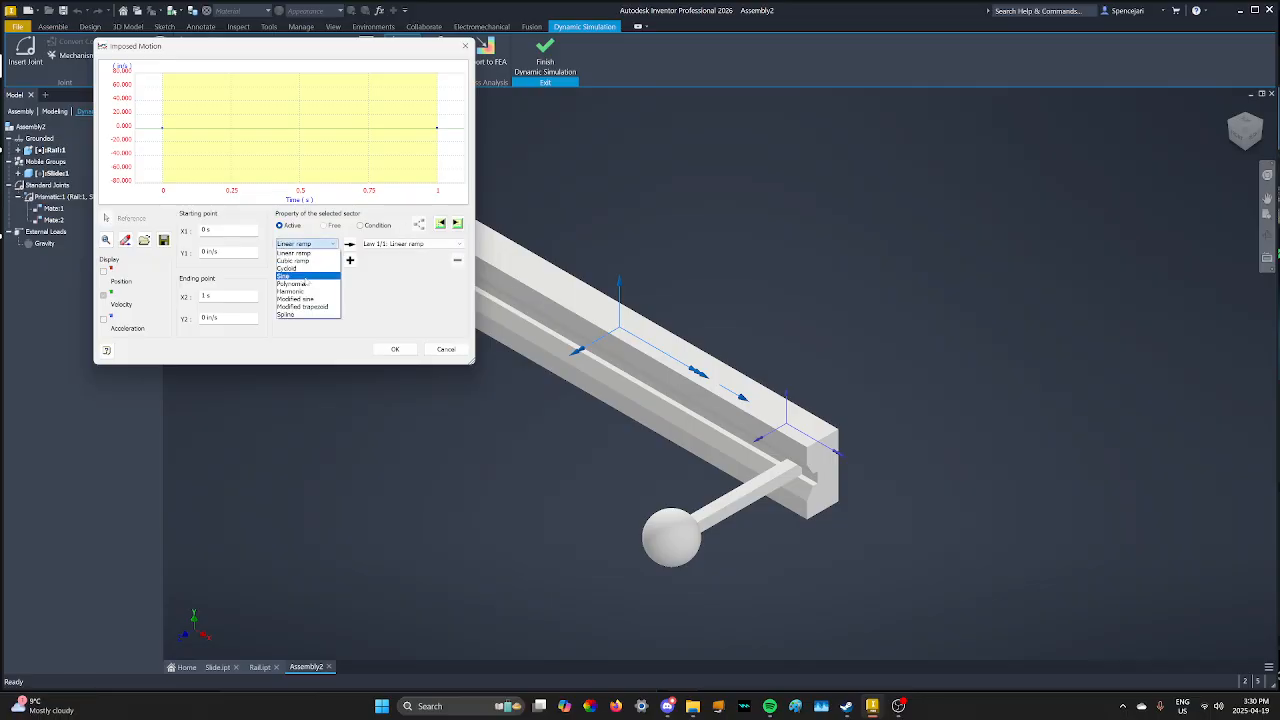
{"action": "left_click", "coordinate": [306, 277]}
{"action": "left_click", "coordinate": [350, 244]}
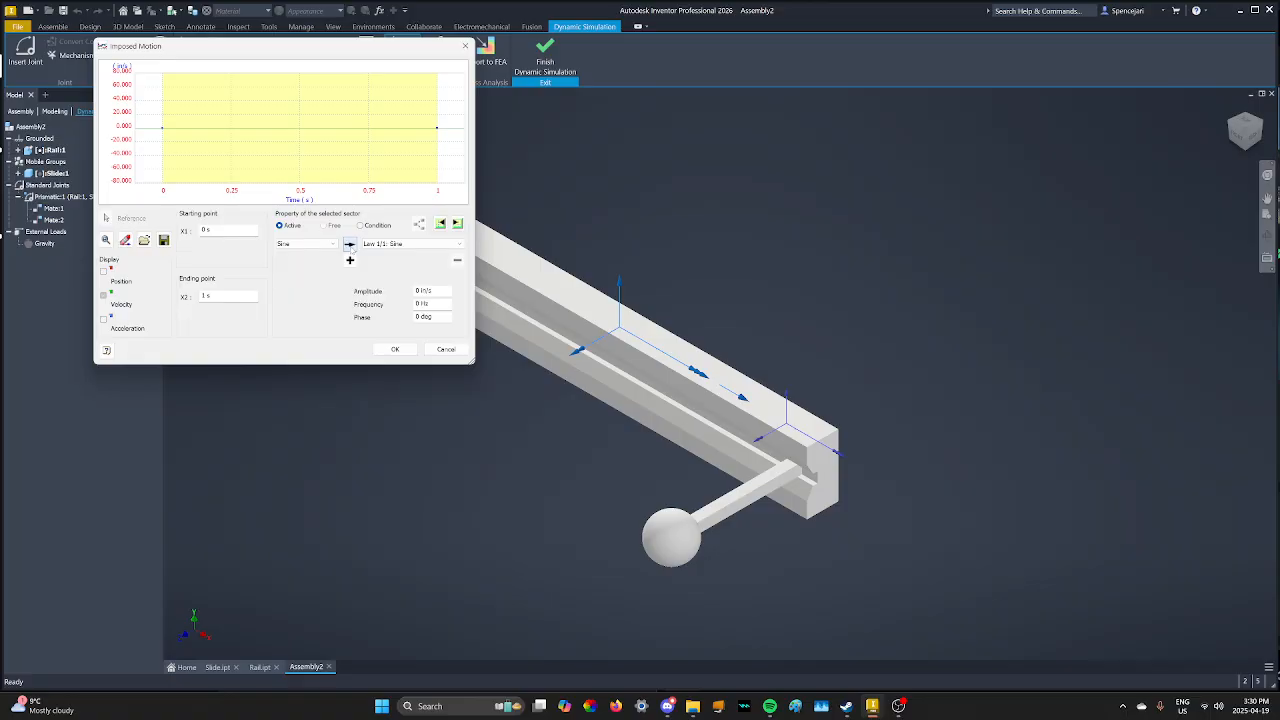
{"action": "left_click", "coordinate": [436, 291]}
{"action": "left_click_drag", "start_coordinate": [387, 49], "coordinate": [274, 301]}
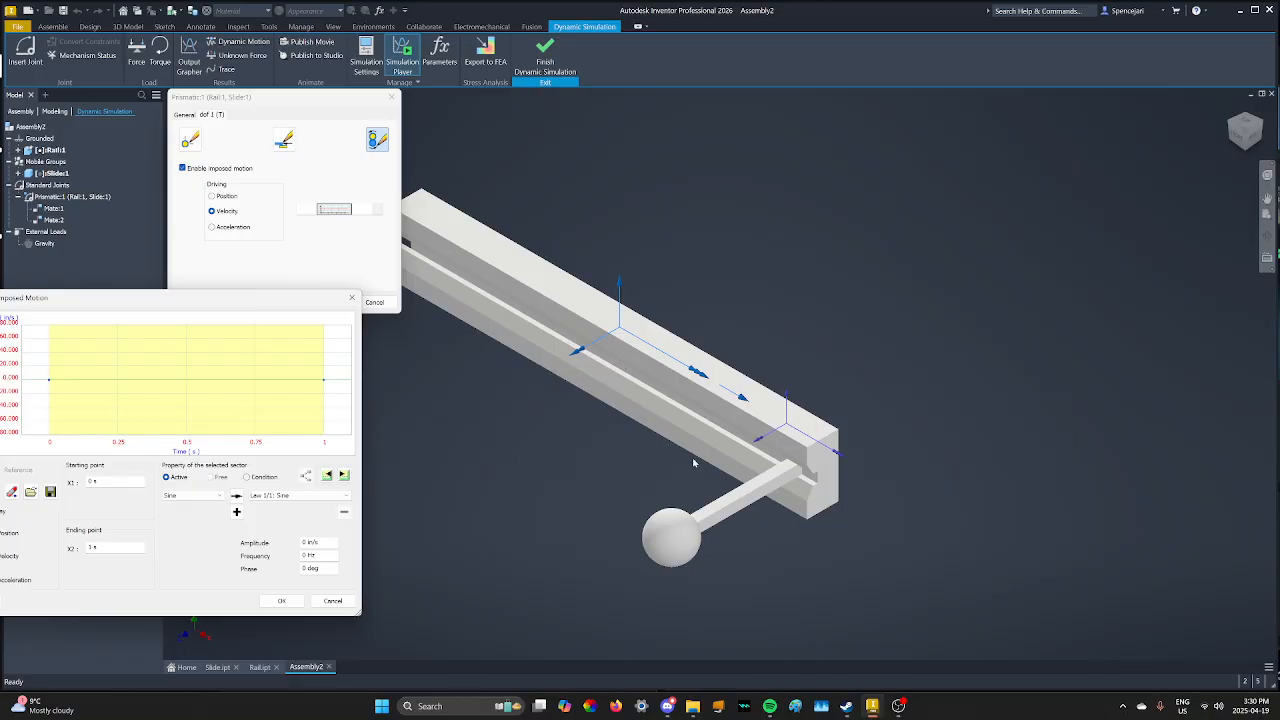
{"action": "left_click_drag", "start_coordinate": [290, 297], "coordinate": [403, 63]}
- Set sine amplitude 9*3.14159 (28.27431), frequency 1 Hz, and leave phase at 0 deg
{"action": "left_click", "coordinate": [422, 308]}
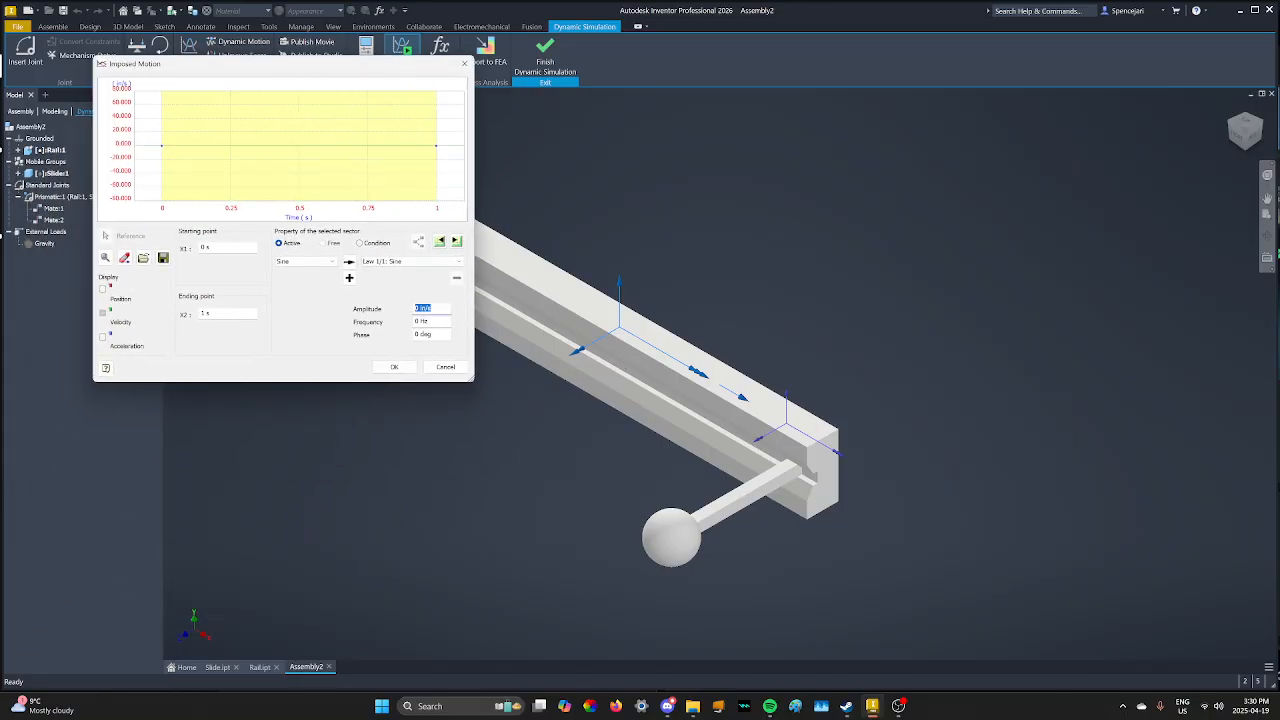
{"action": "type", "text": "9*3.14159"}
{"action": "key", "text": "Tab"}
{"action": "type", "text": "1"}
{"action": "key", "text": "Tab"}
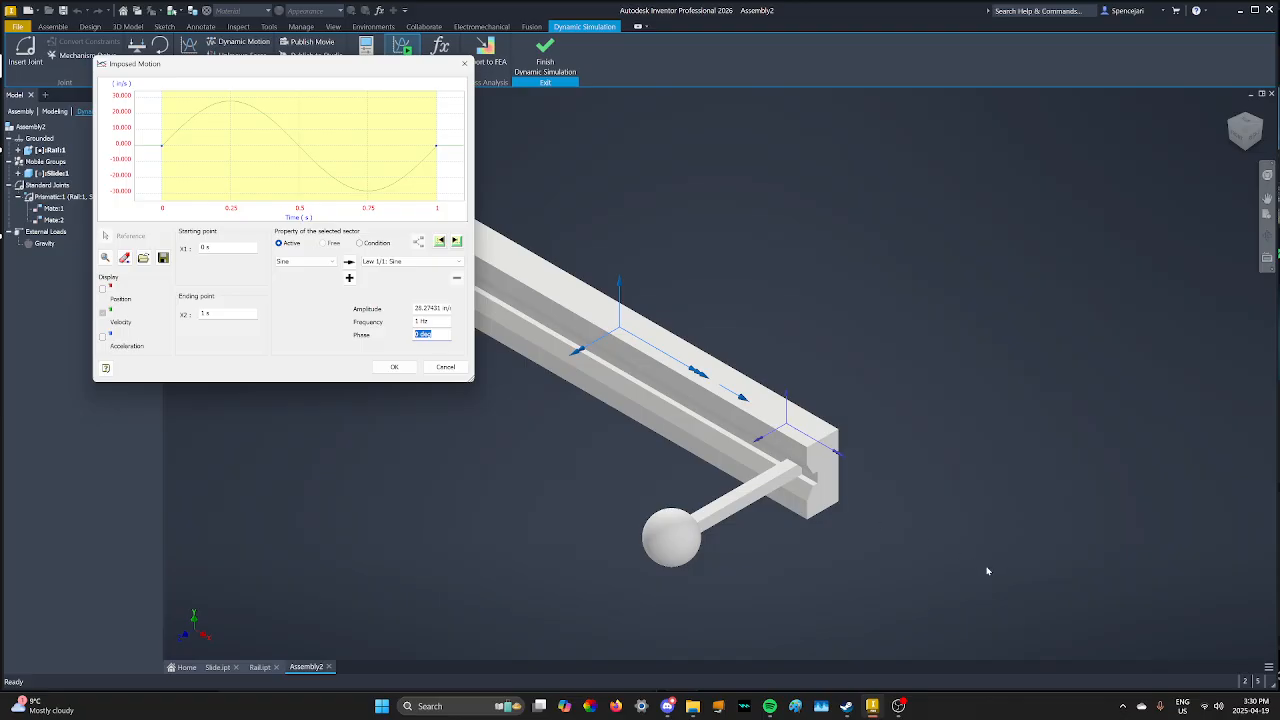
{"action": "left_click", "coordinate": [165, 149]}
- Set the sine sector to span -0.5 s to 1 s and confirm both dialogs
{"action": "double_click", "coordinate": [211, 248]}
{"action": "key", "text": "BackSpace"}
{"action": "key", "text": "Tab"}
{"action": "double_click", "coordinate": [210, 315]}
{"action": "type", "text": "1"}
{"action": "key", "text": "Tab"}
{"action": "left_click", "coordinate": [395, 367]}
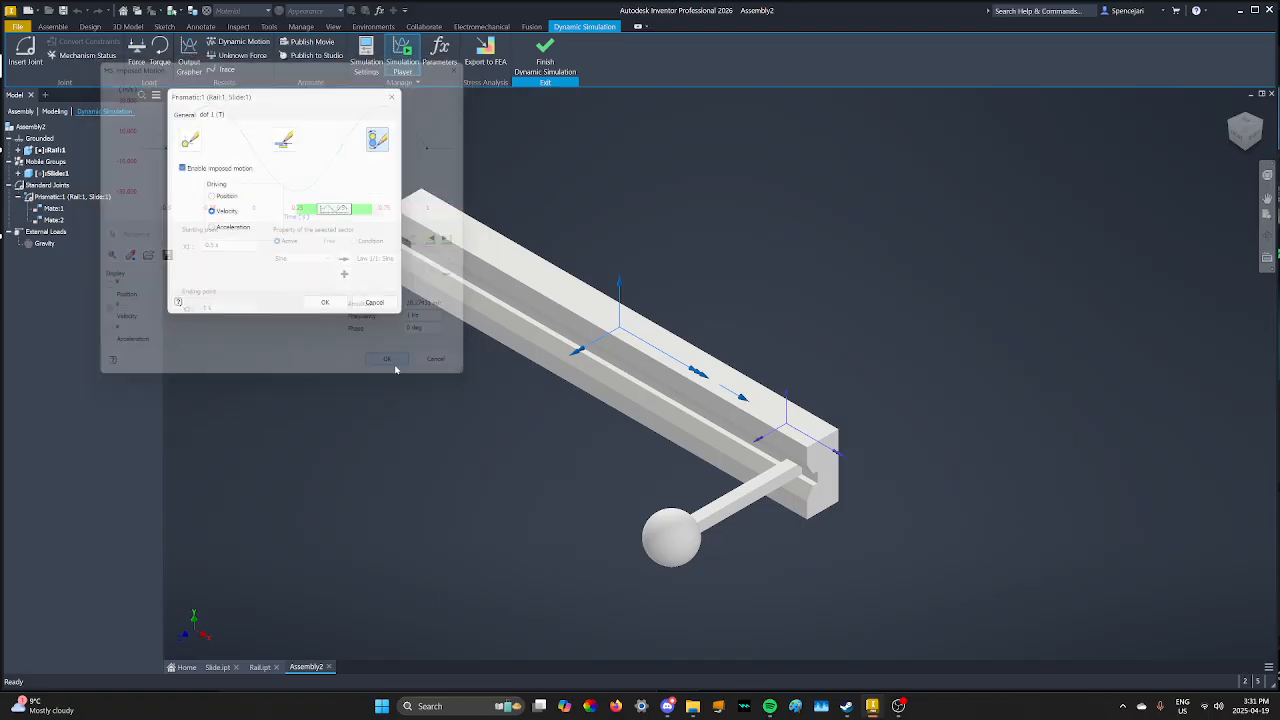
{"action": "left_click", "coordinate": [334, 306]}
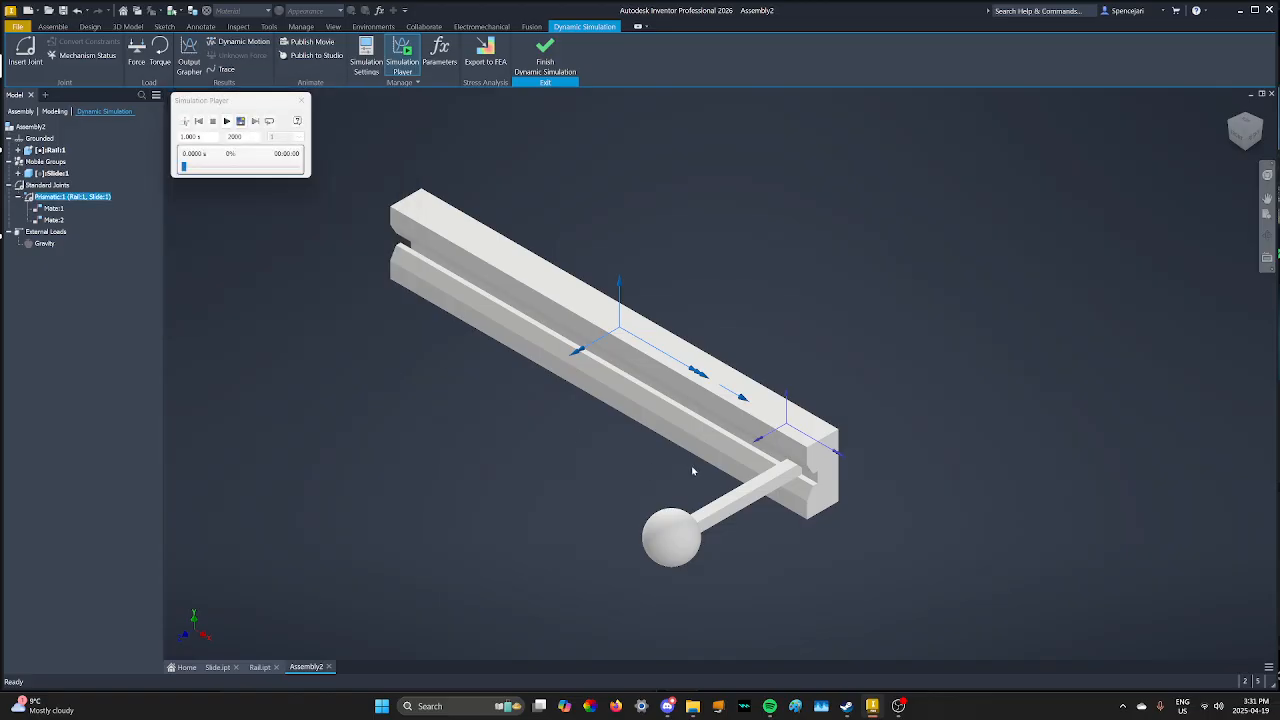
- Set the simulation to 100 images and run it
{"action": "double_click", "coordinate": [235, 137]}
{"action": "type", "text": "100"}
{"action": "left_click", "coordinate": [297, 200]}
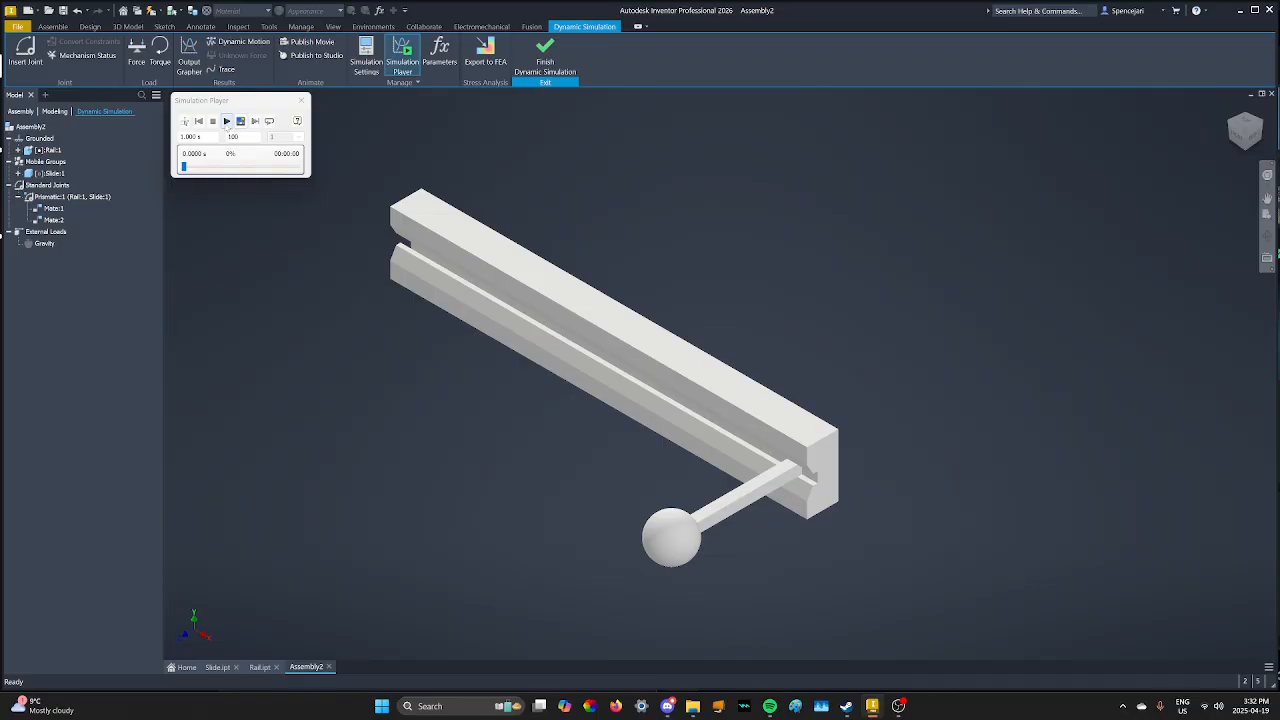
{"action": "left_click", "coordinate": [227, 121]}
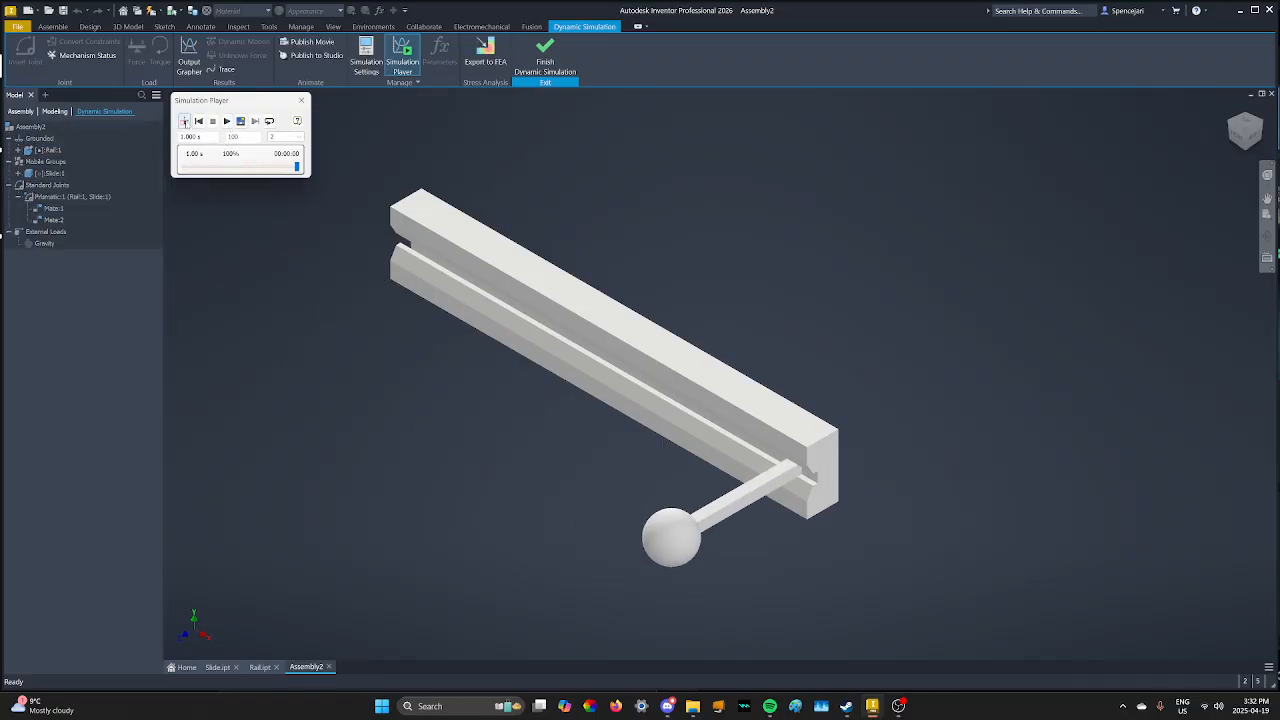
- Return to construction mode, raise the image count to 1000, and run the simulation again
{"action": "left_click", "coordinate": [184, 121]}
{"action": "double_click", "coordinate": [234, 137]}
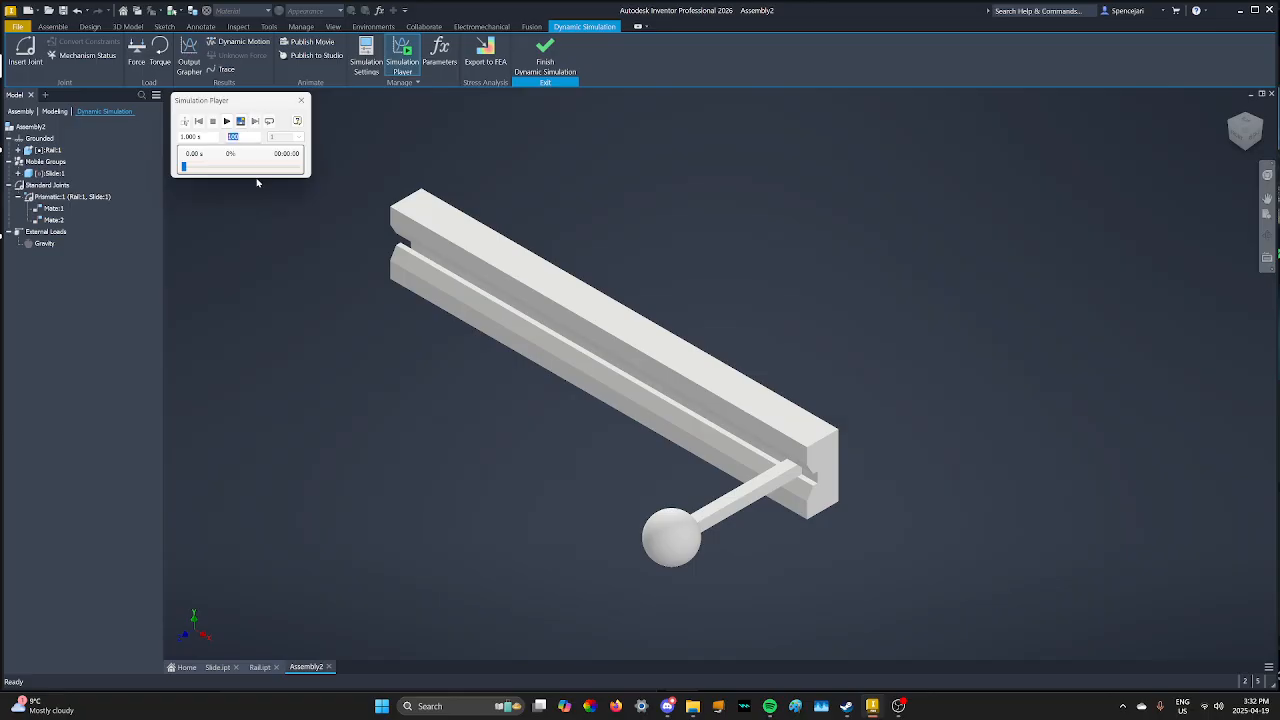
{"action": "type", "text": "1"}
{"action": "left_click", "coordinate": [227, 121]}
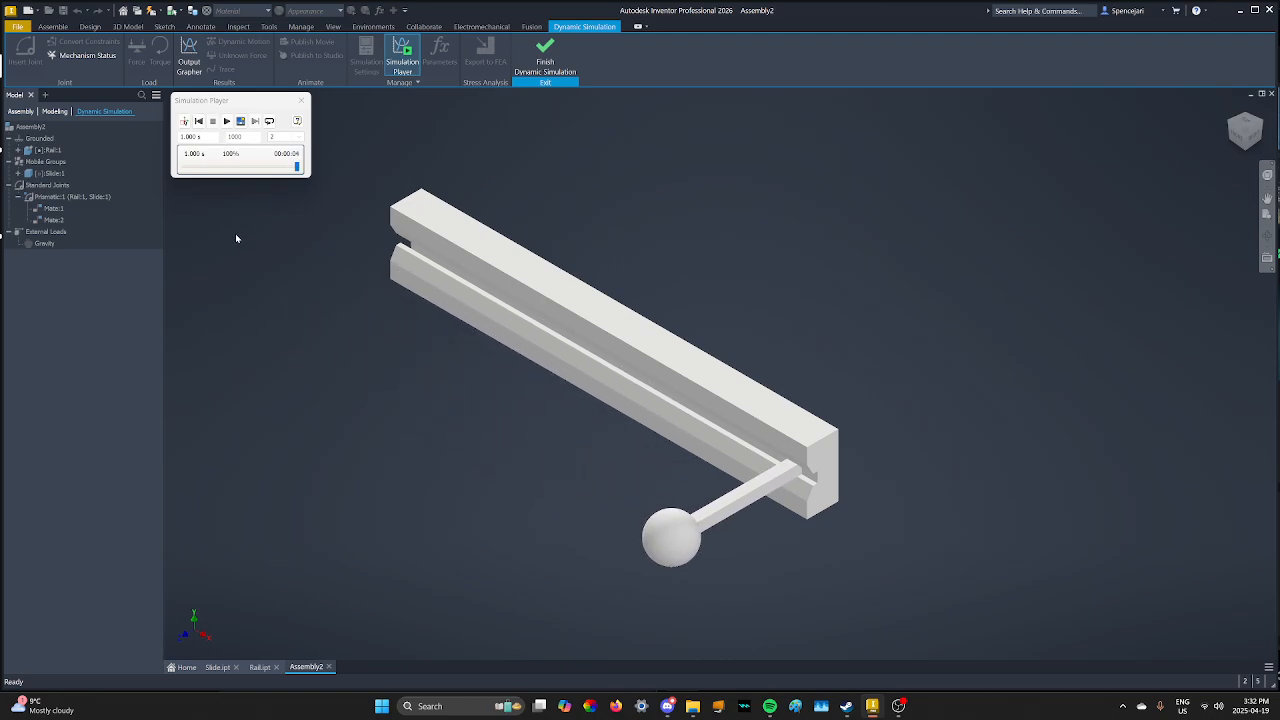
- View the model from the opposite side, zoom in, and play the simulation on loop
{"action": "left_click", "coordinate": [1231, 121]}
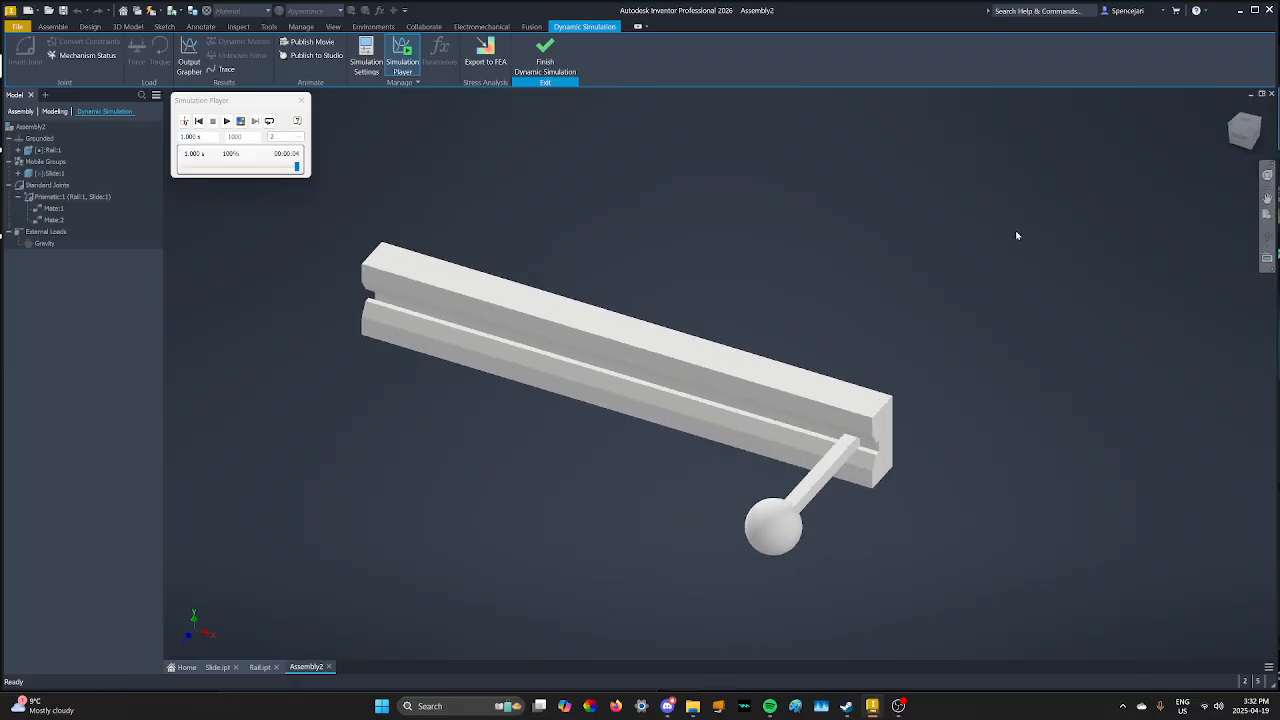
{"action": "scroll", "coordinate": [470, 478], "scroll_direction": "up", "scroll_amount": 5}
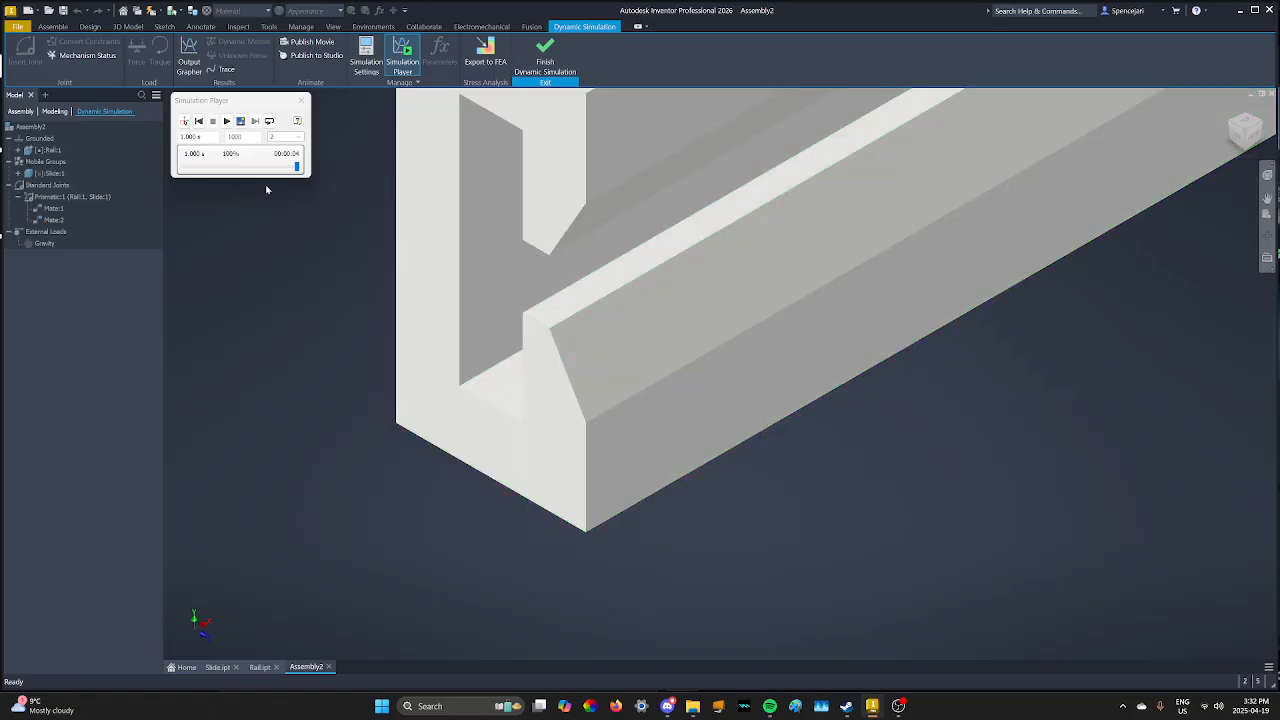
{"action": "left_click", "coordinate": [228, 121]}
{"action": "left_click", "coordinate": [269, 121]}
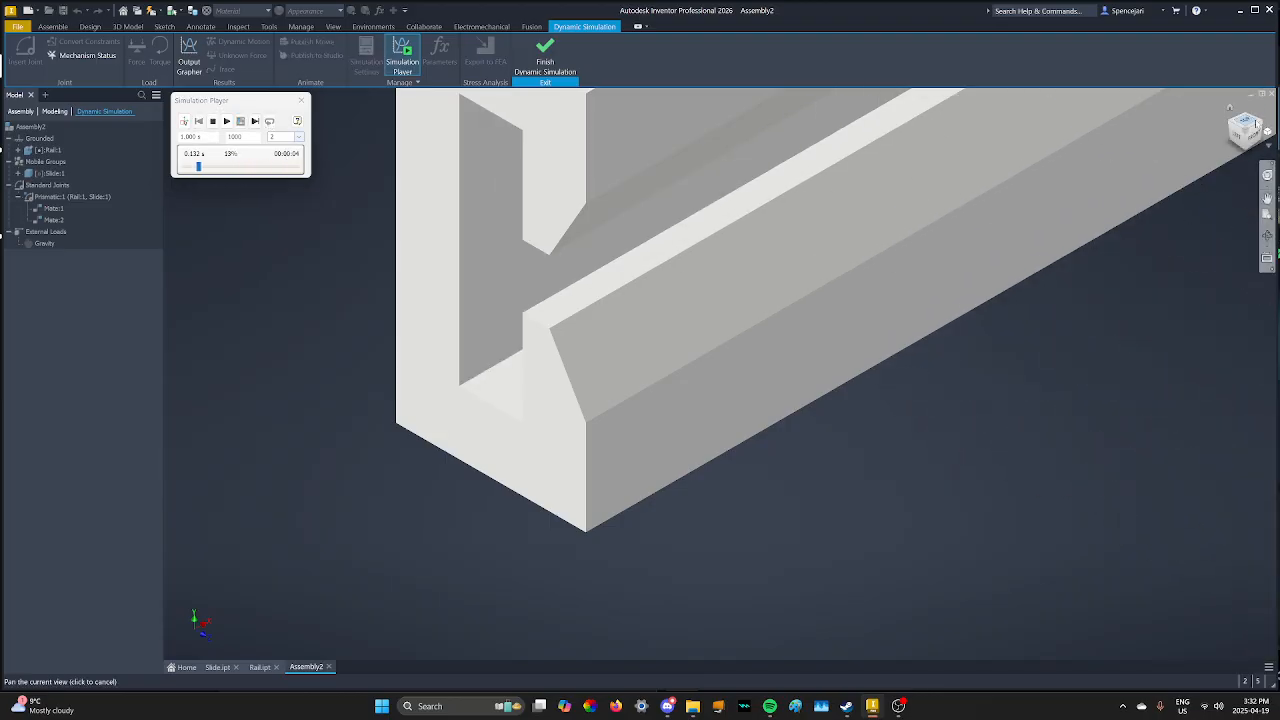
- Return to the full assembly view, then stop playback and rewind to 0.000 s
{"action": "left_click", "coordinate": [1263, 124]}
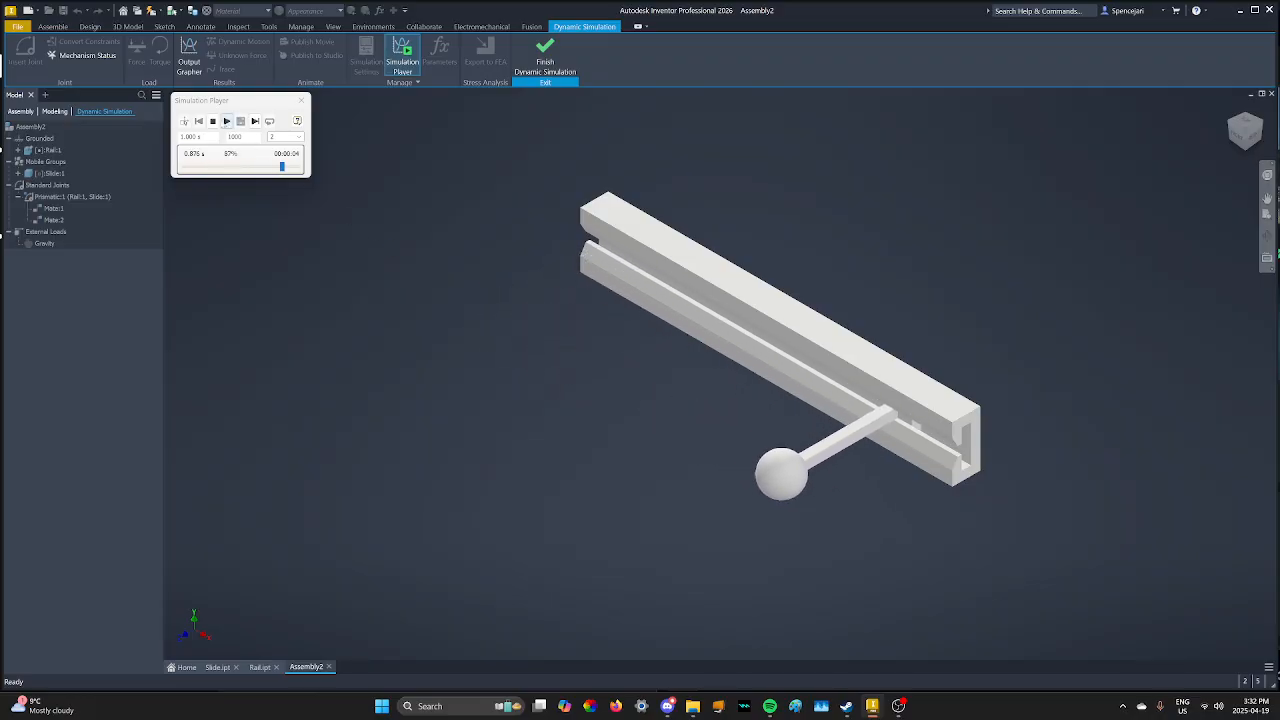
{"action": "left_click", "coordinate": [214, 121]}
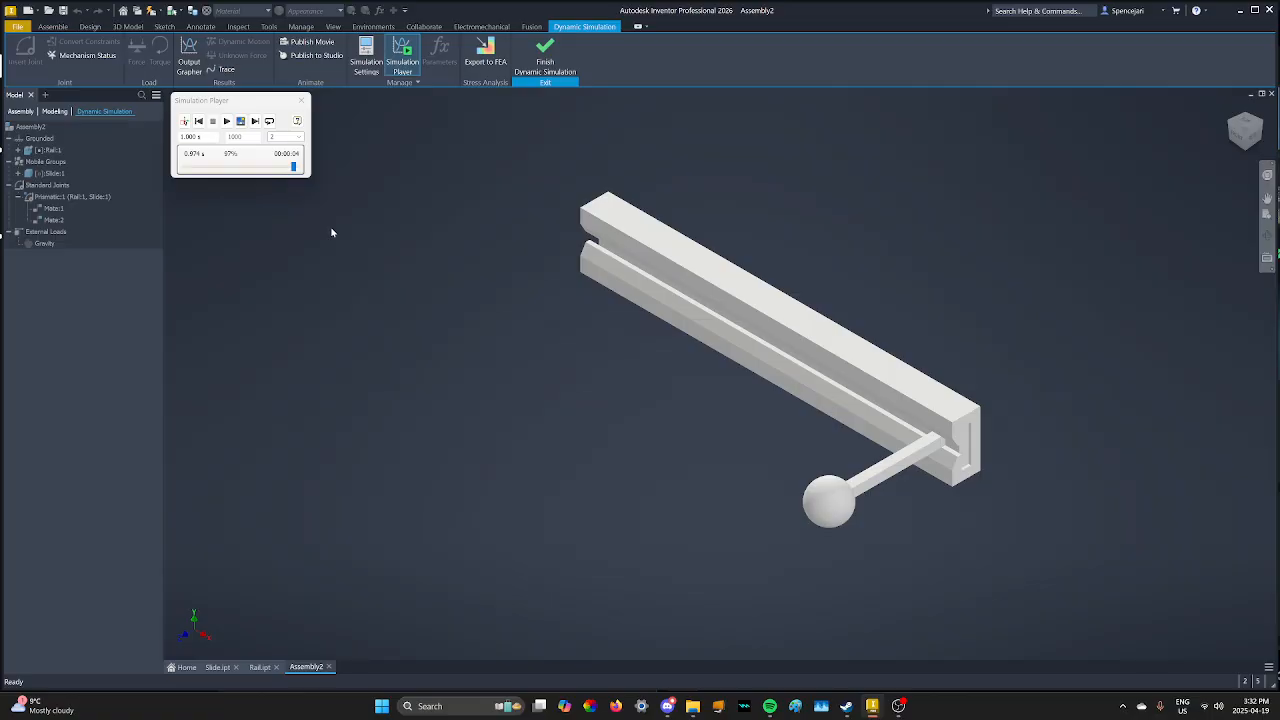
{"action": "left_click", "coordinate": [198, 121]}
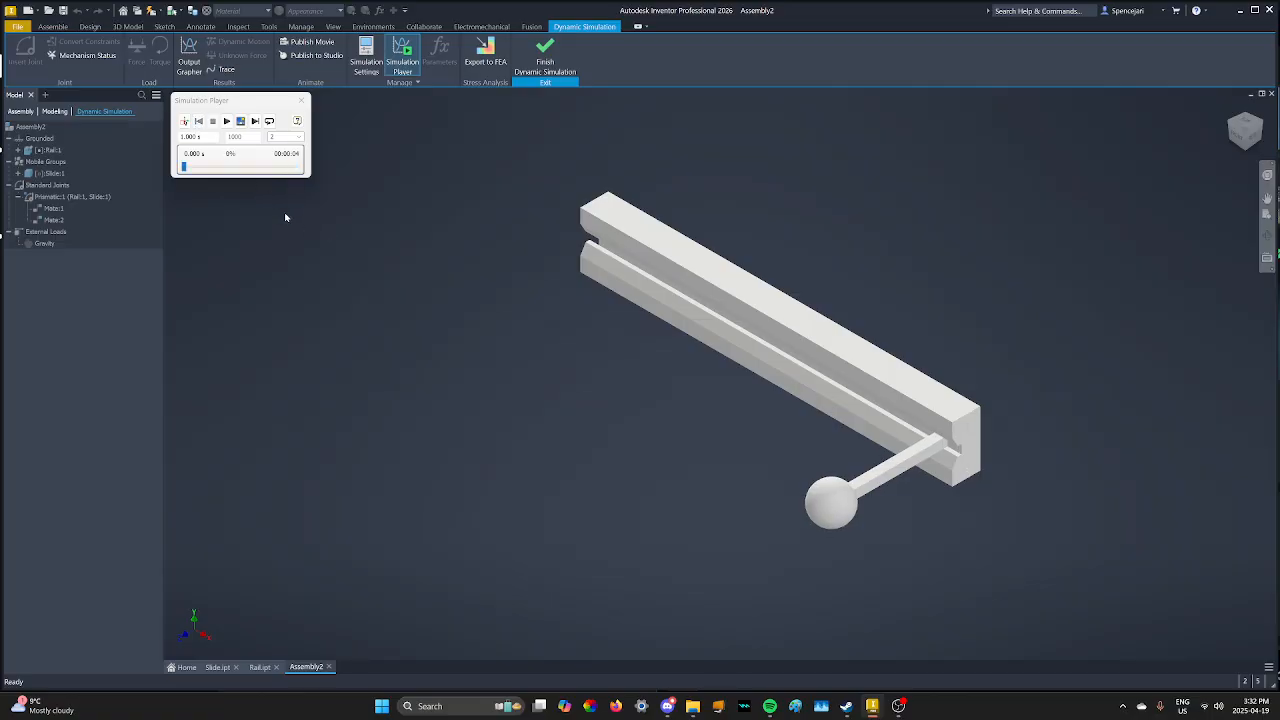